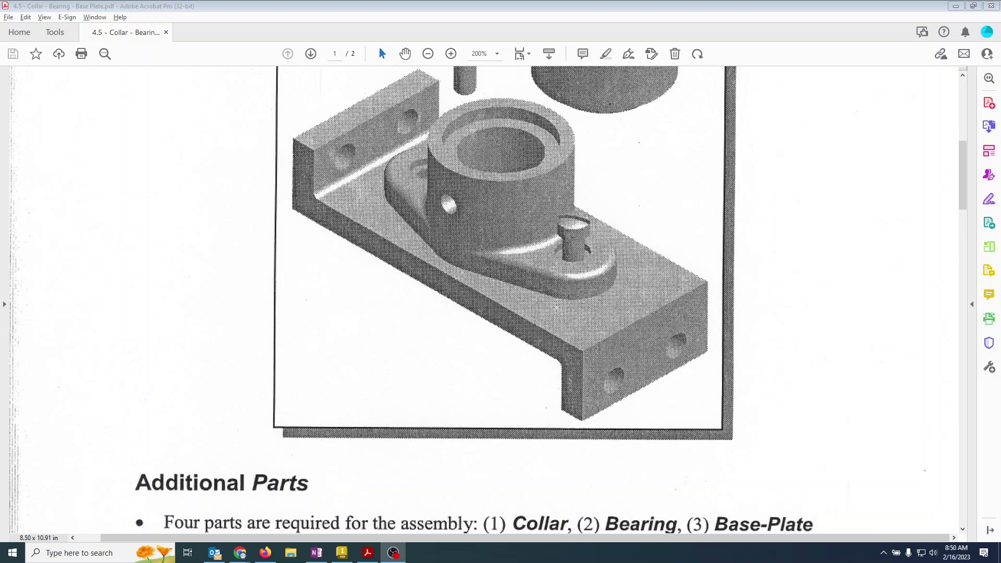
- Search Google for 'mcmaster' in Firefox
key("alt+Tab")
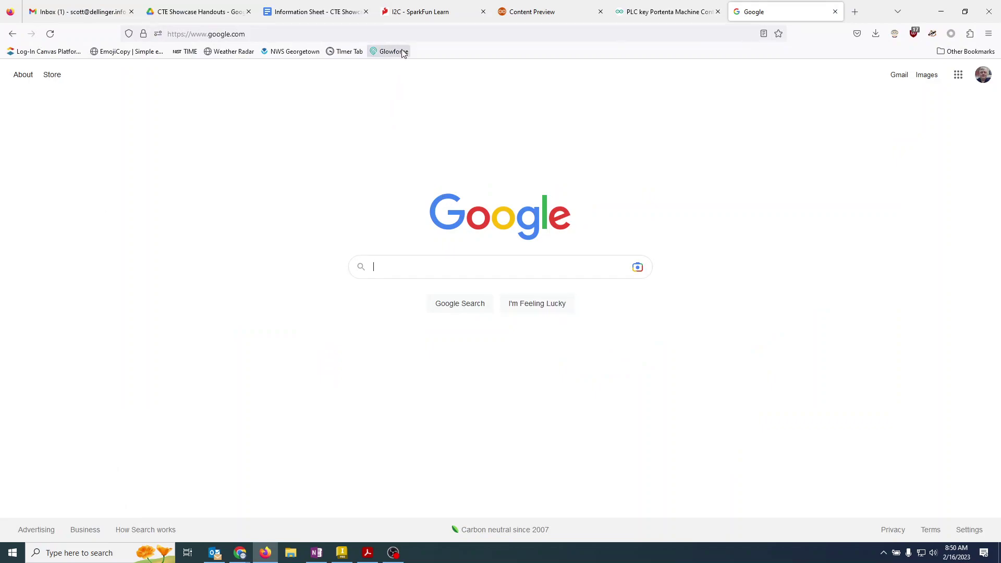
left_click(408, 33)
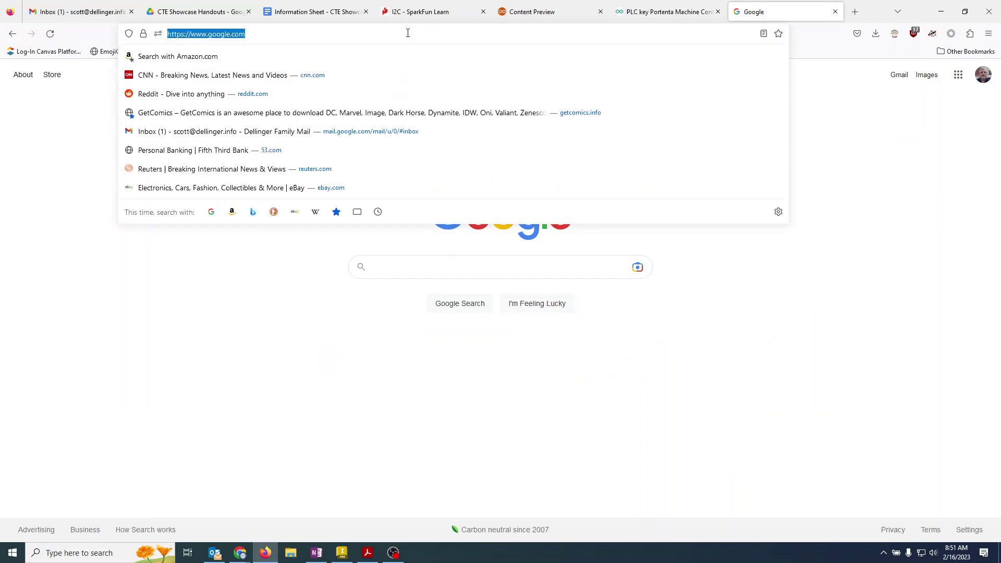
left_click(410, 273)
type("mc")
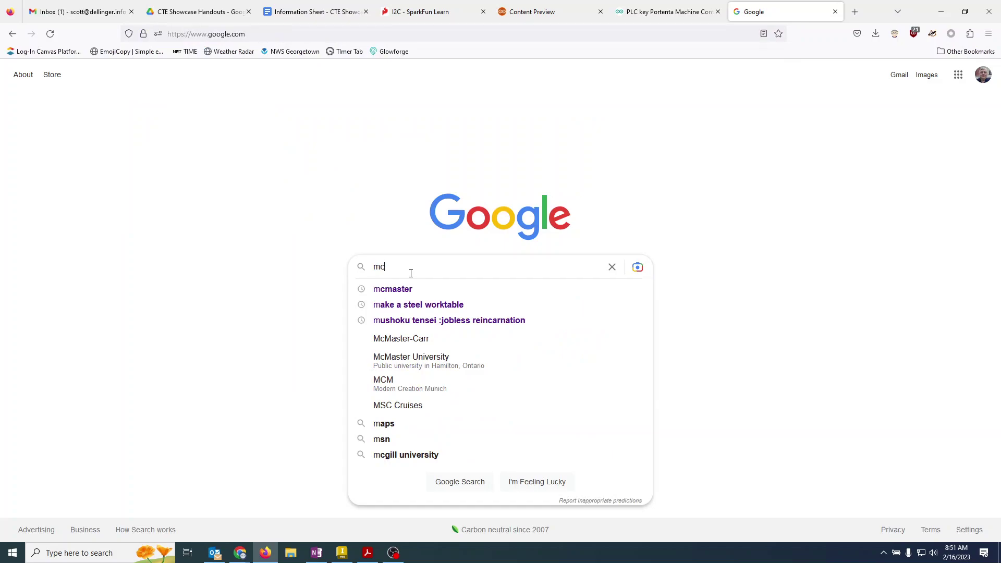
type("master")
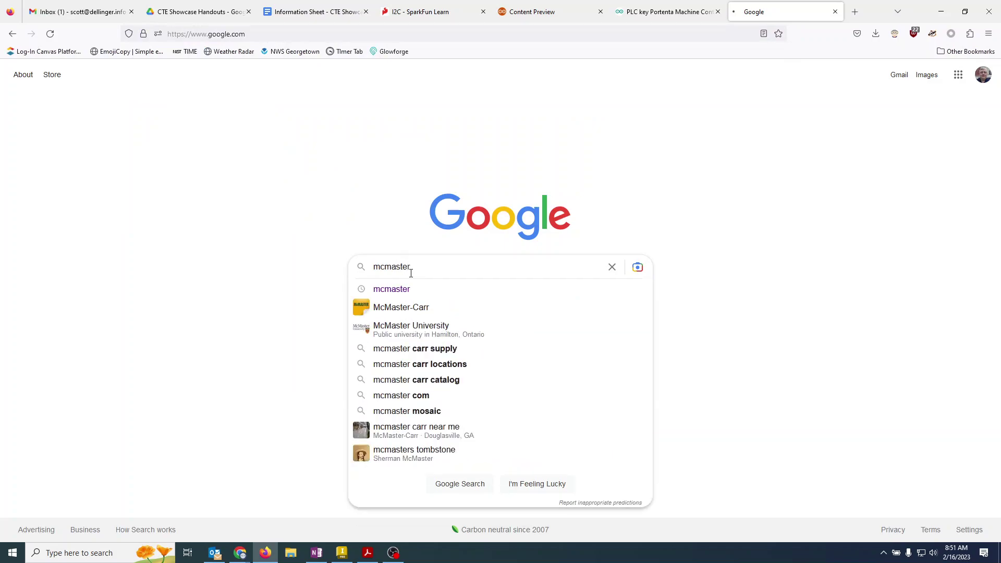
key("Return")
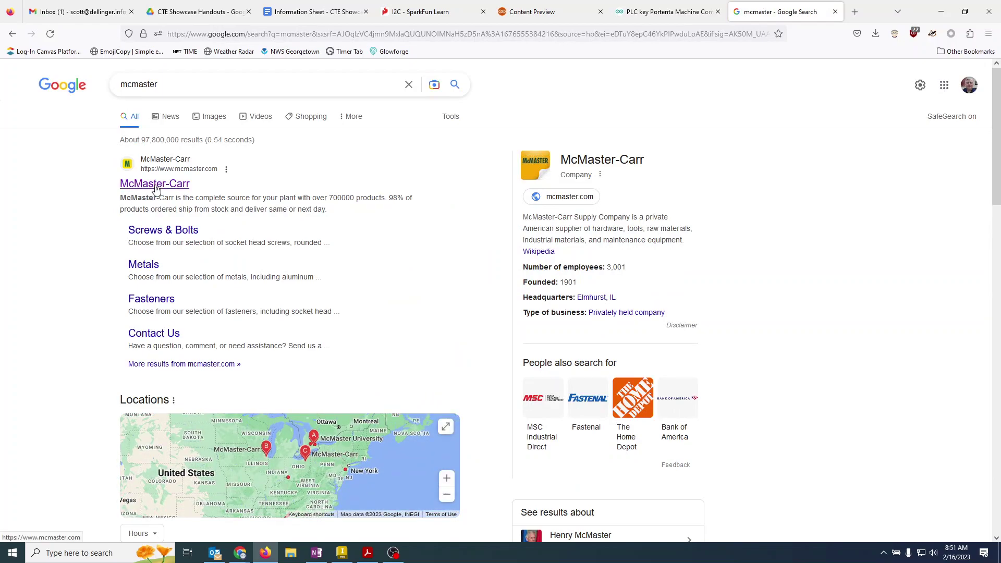
- Open the McMaster-Carr site's Screws & Bolts category, checking the assembly drawing PDF
left_click(155, 185)
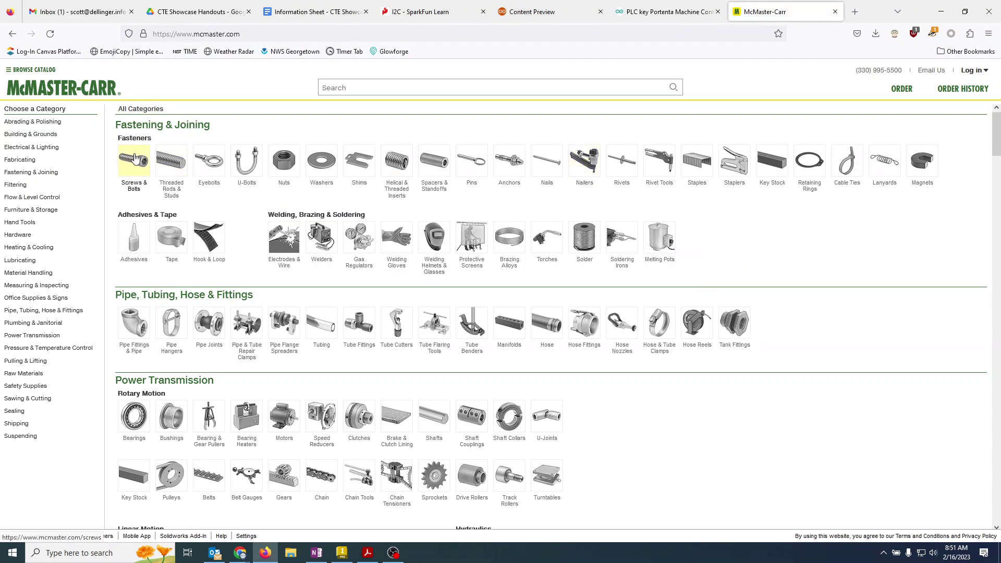
left_click(137, 170)
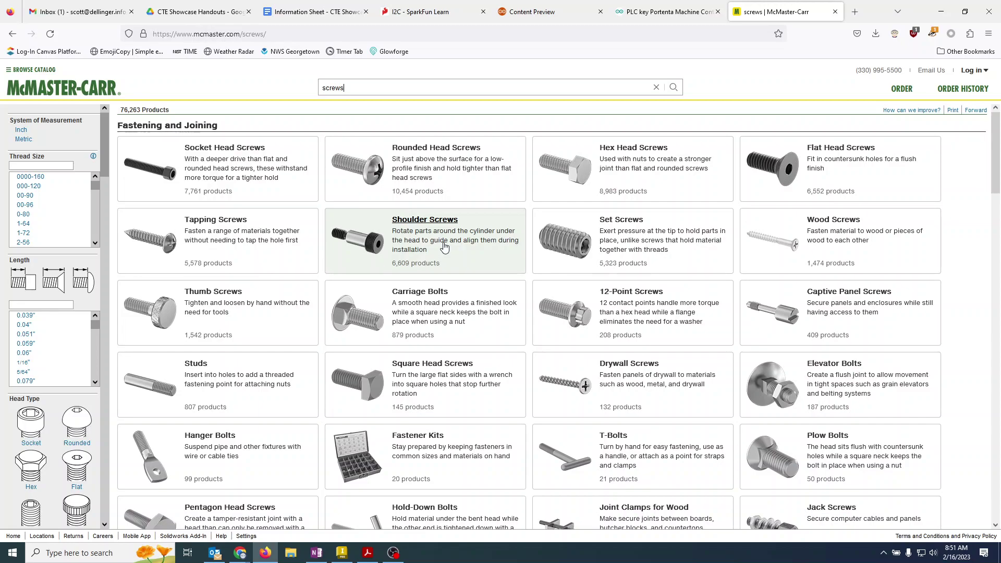
key("alt+Tab")
key("alt+Tab")
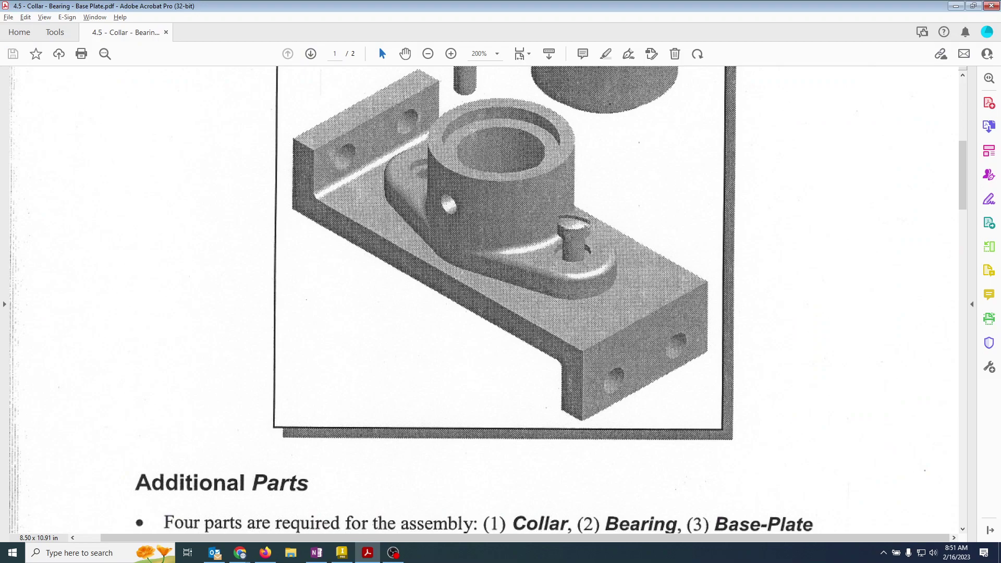
key("alt+Tab")
key("alt+Tab")
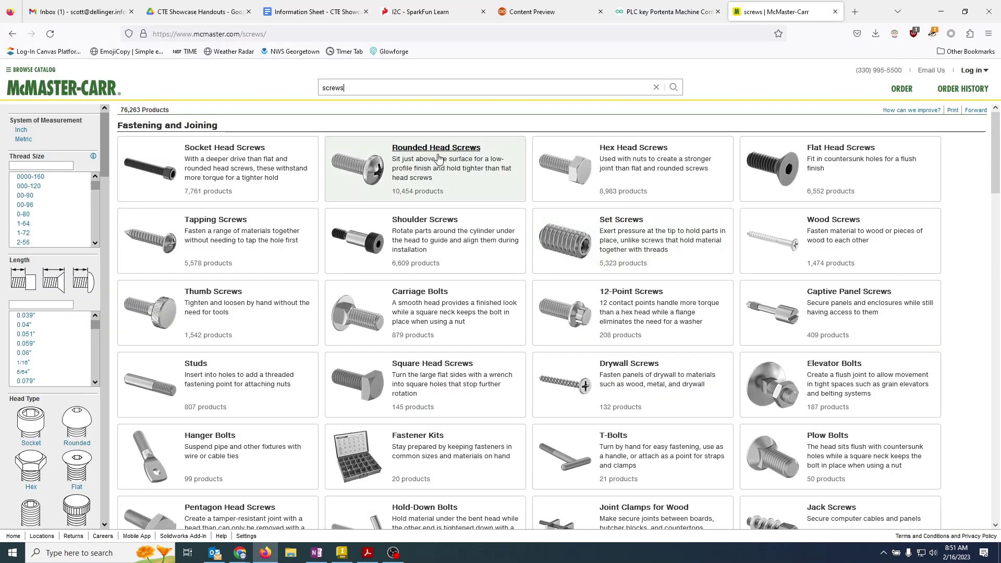
- Drill down through Rounded Head and Slotted Rounded Head to High-Profile Narrow Fillister Head screws
left_click(438, 159)
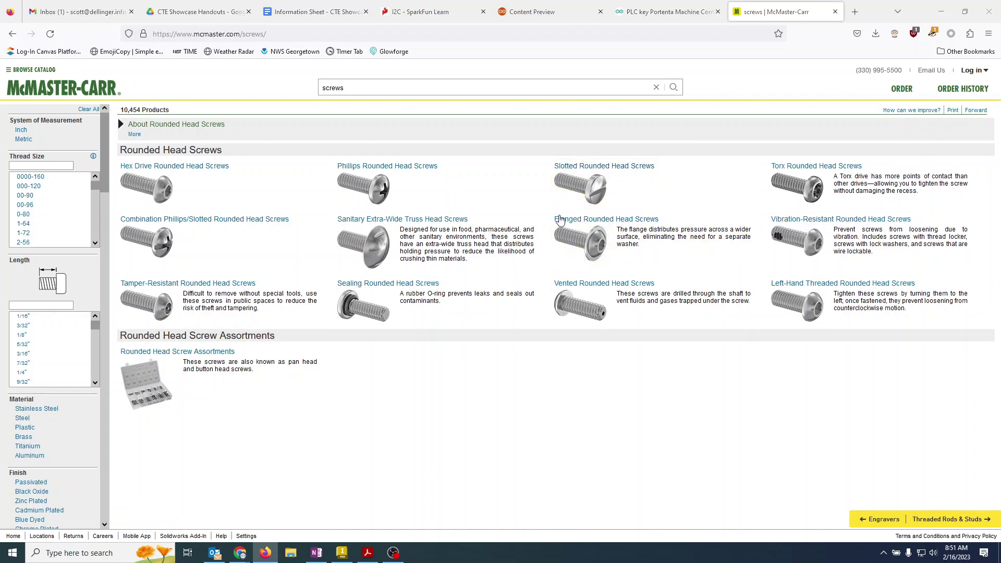
key("alt+Tab")
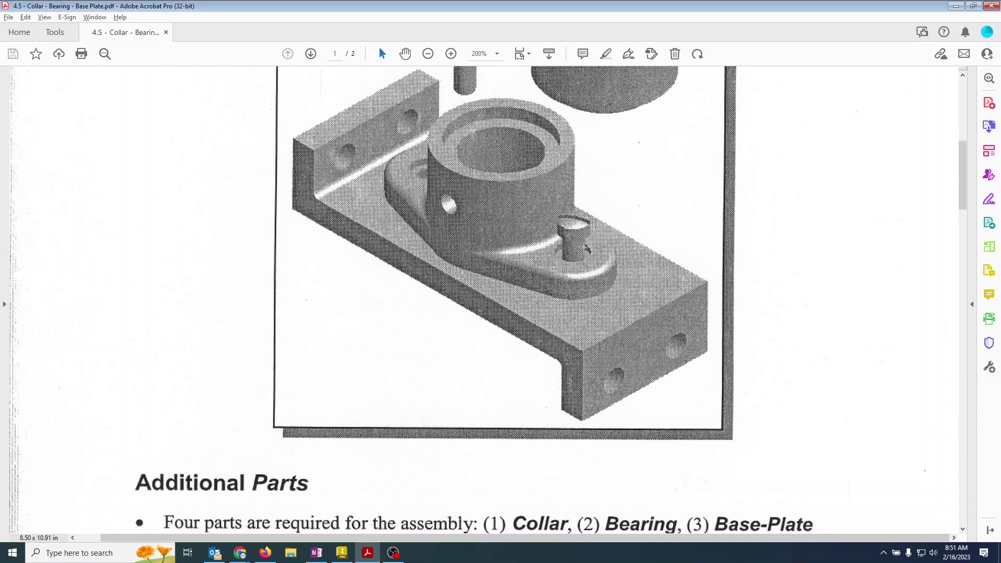
key("alt+Tab")
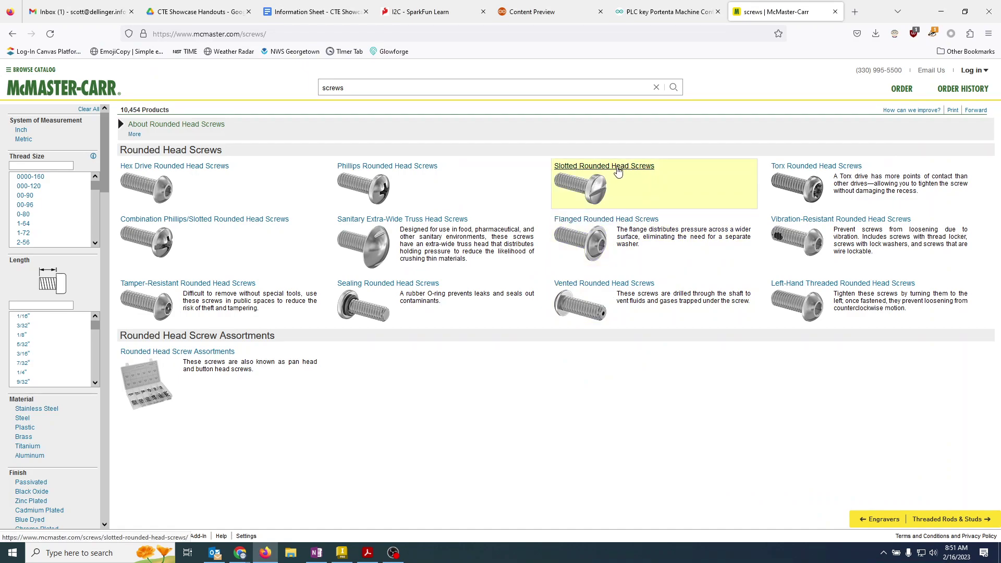
left_click(614, 170)
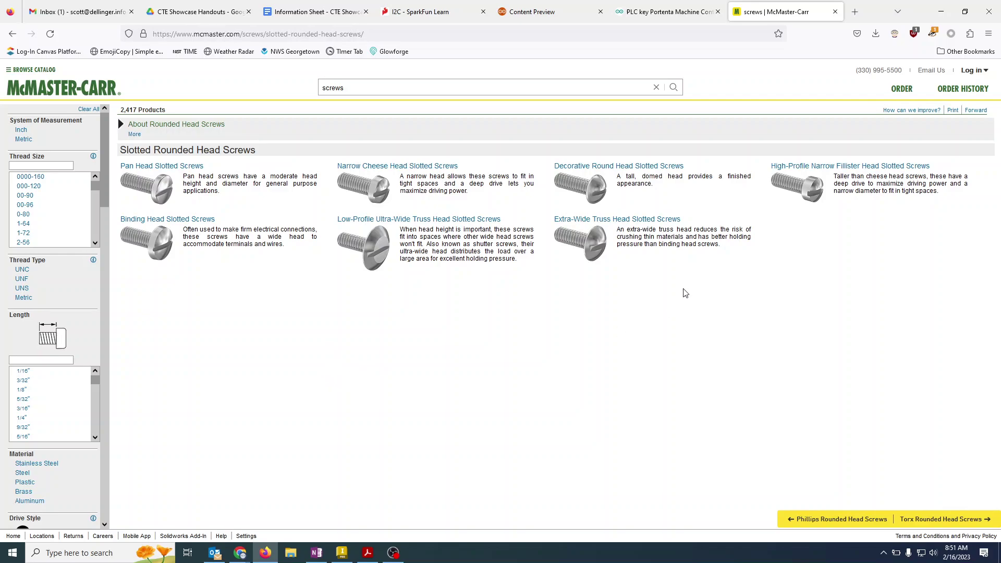
key("alt+Tab")
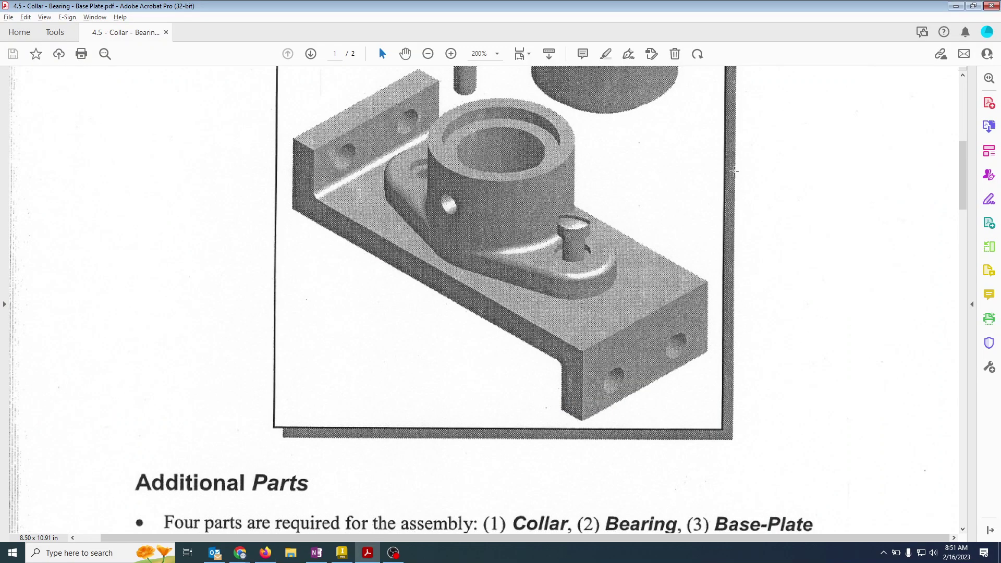
key("alt+Tab")
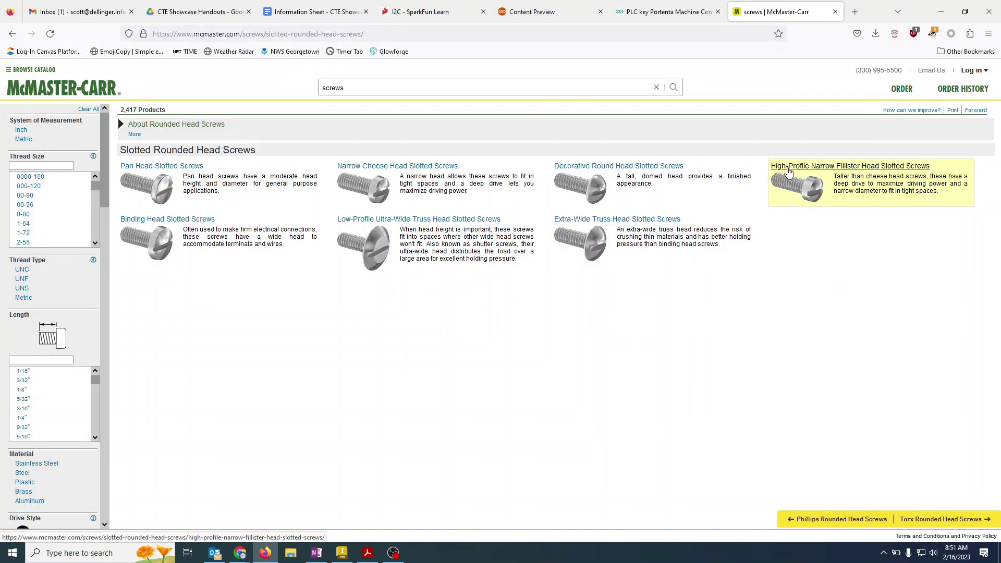
left_click(796, 171)
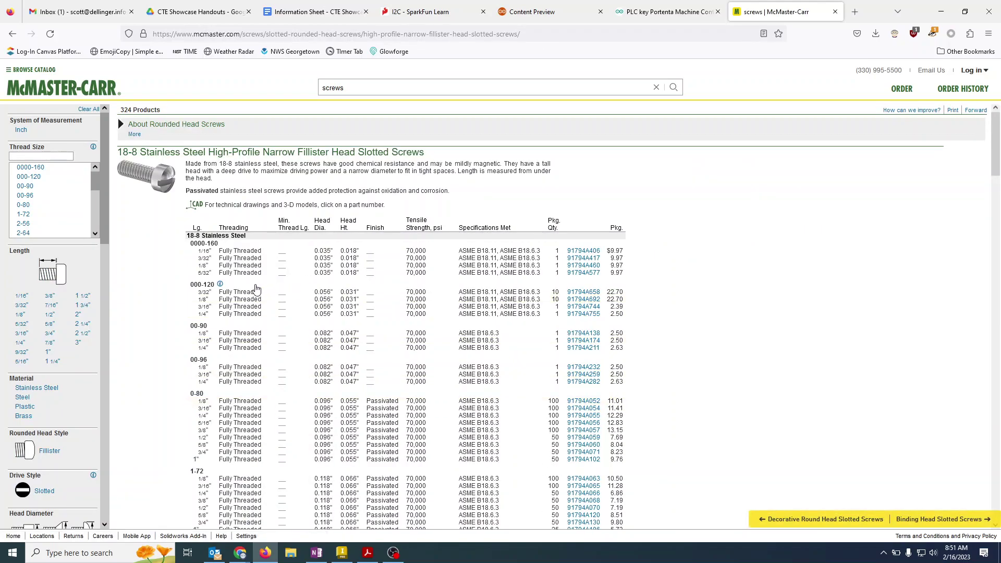
- Select the 2" long 3/8"-16 fillister screw, part 91794A944
scroll(271, 290, "down", 3)
scroll(164, 286, "down", 5)
scroll(167, 290, "down", 10)
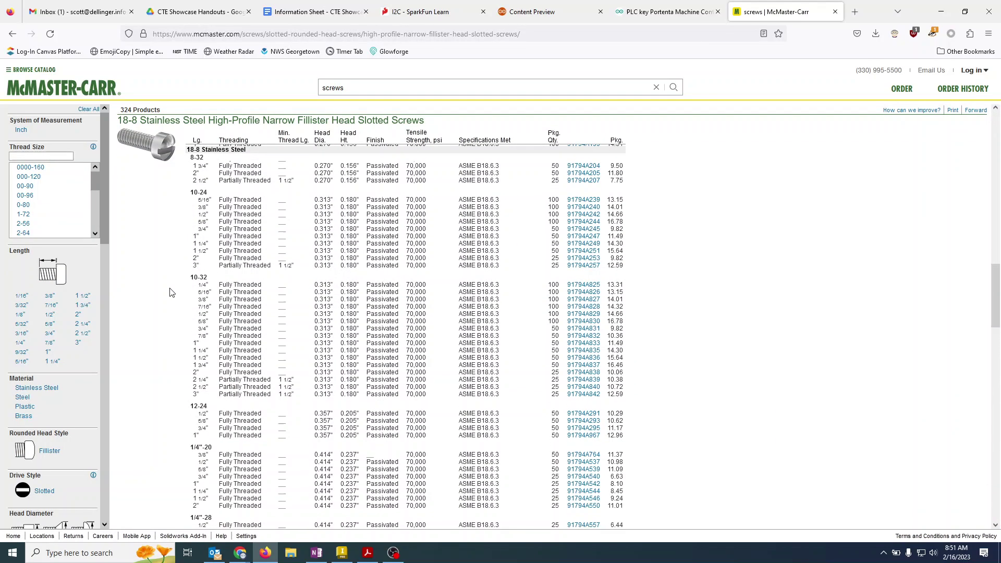
scroll(170, 295, "up", 1)
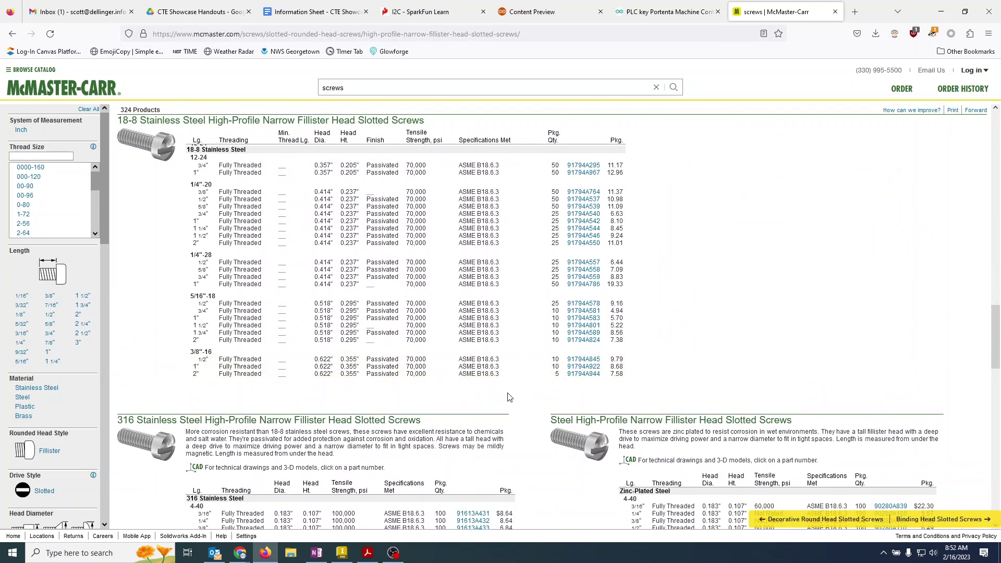
left_click(580, 376)
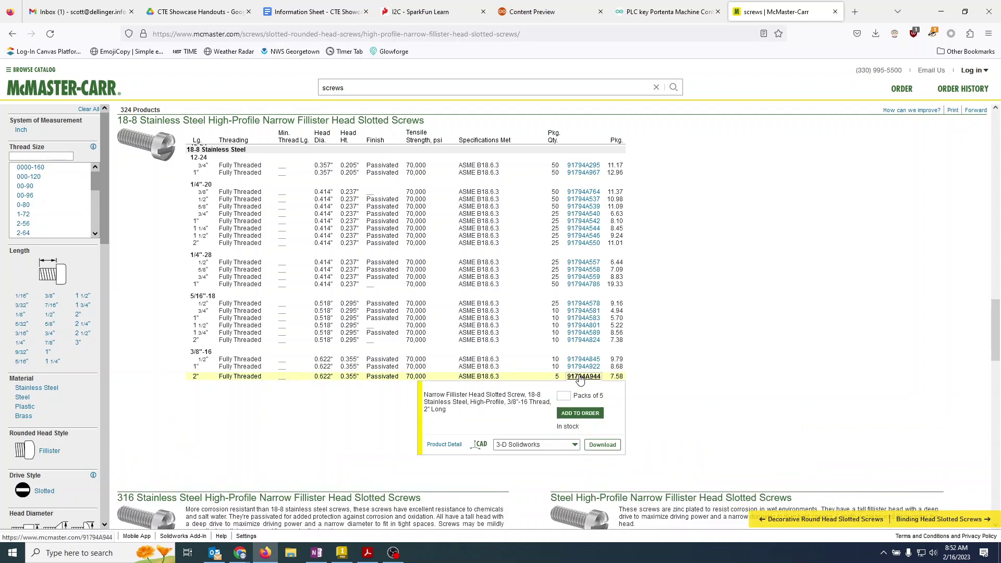
- Set the screw's CAD model format to 3-D STEP no threads
left_click(576, 445)
scroll(576, 468, "down", 2)
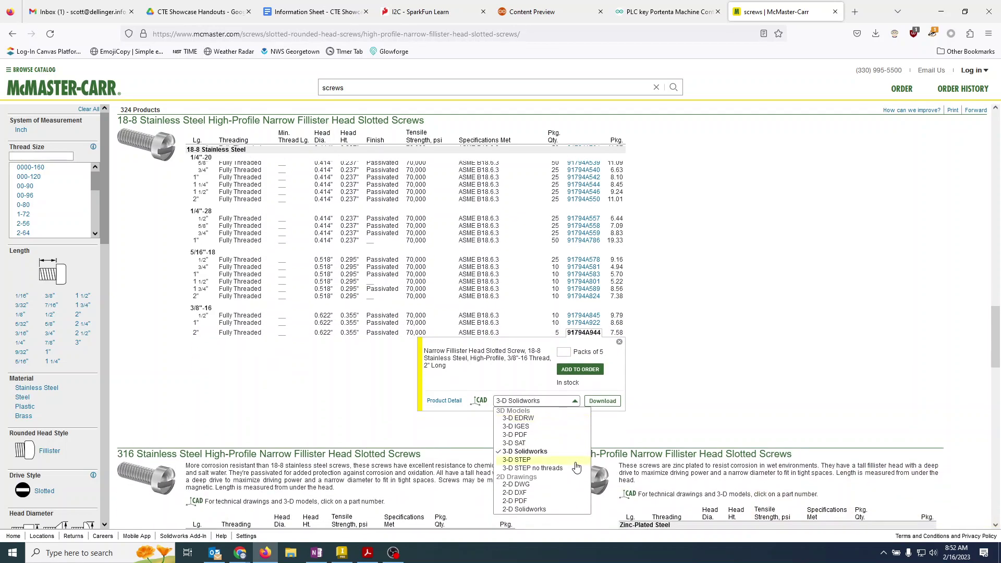
scroll(576, 468, "down", 3)
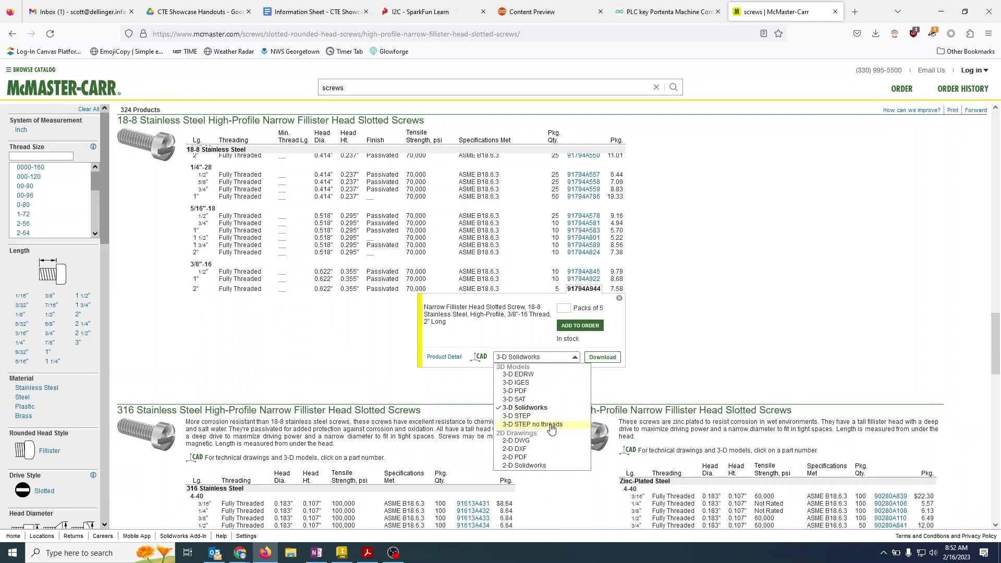
left_click(552, 425)
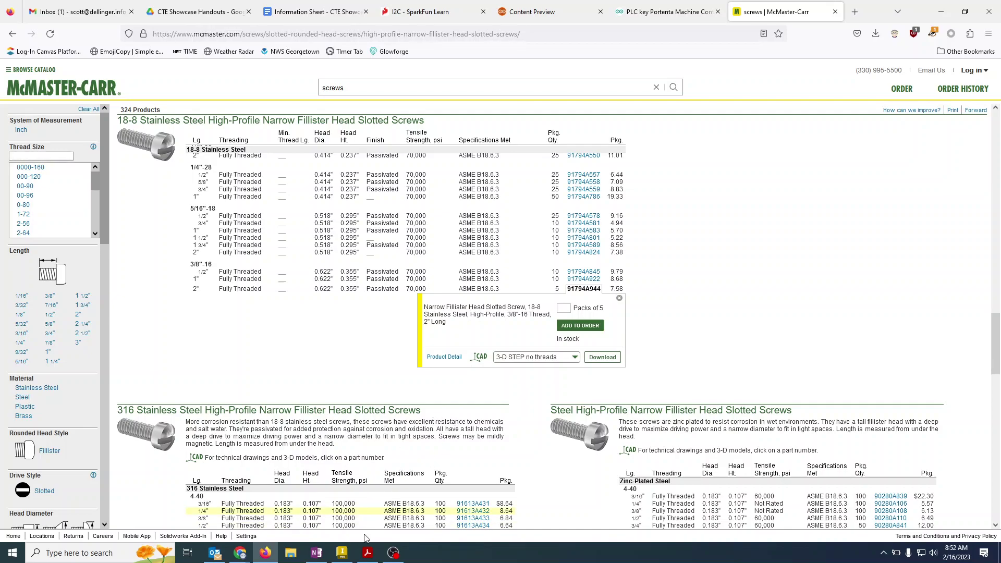
- In Inventor, start opening a file and browse to the Downloads folder
left_click(342, 553)
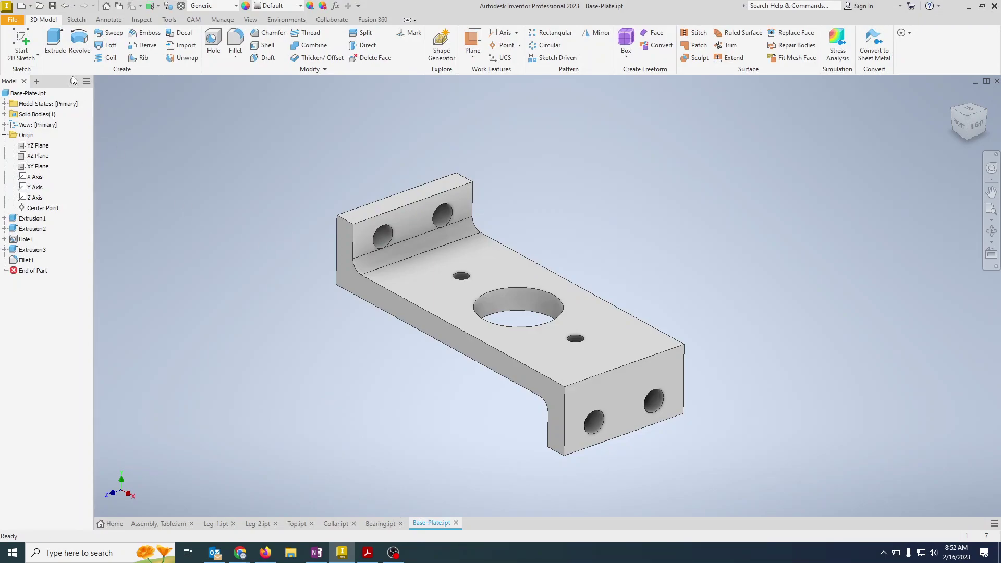
left_click(12, 20)
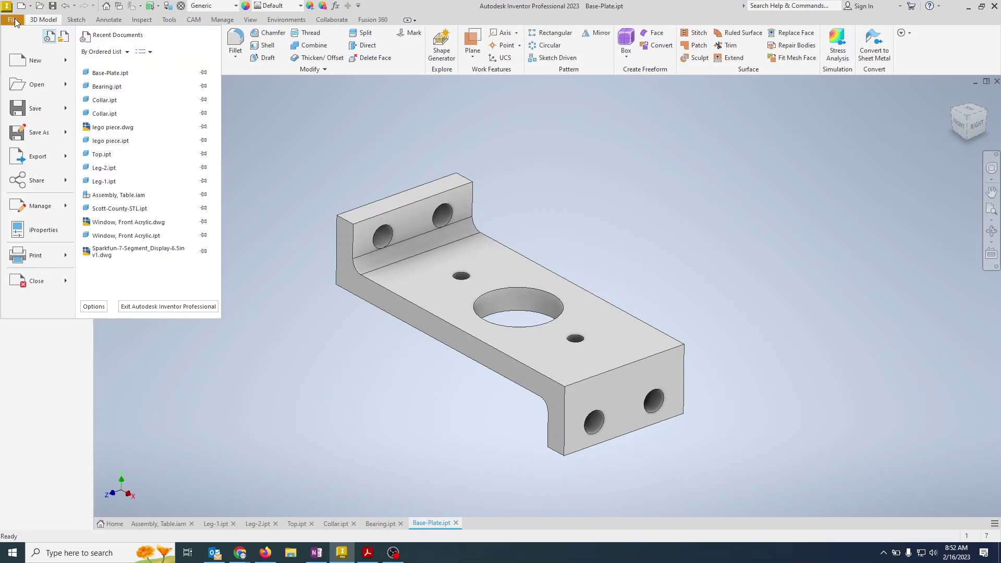
left_click(45, 87)
left_click(524, 202)
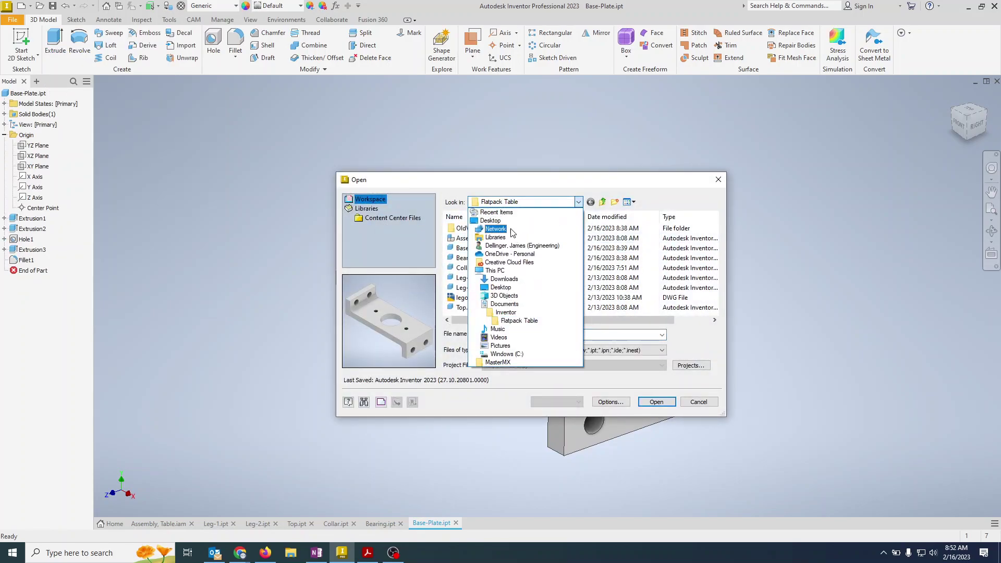
left_click(517, 281)
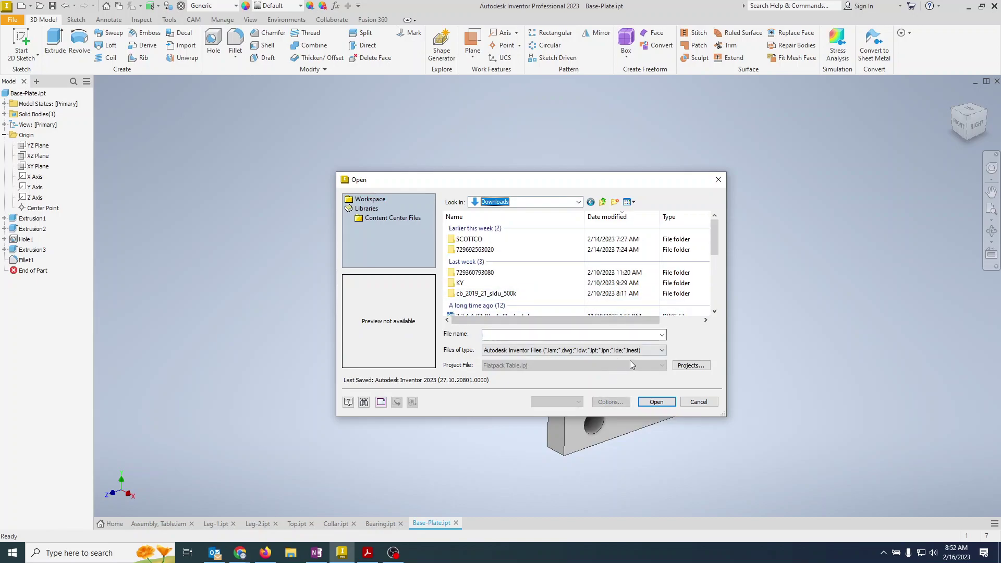
- Filter to STEP Files and open the 91794A944 STEP file
left_click(661, 350)
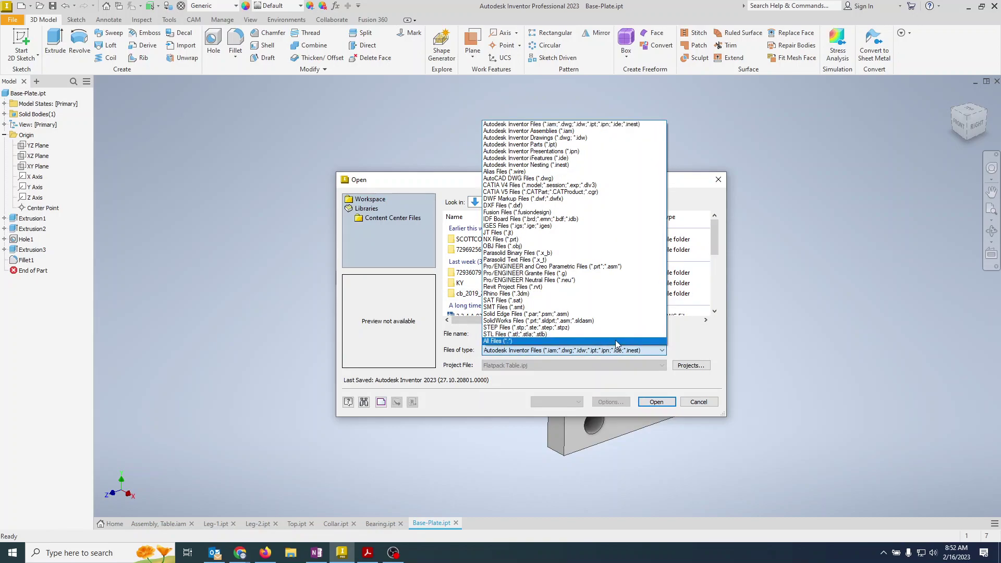
left_click(605, 328)
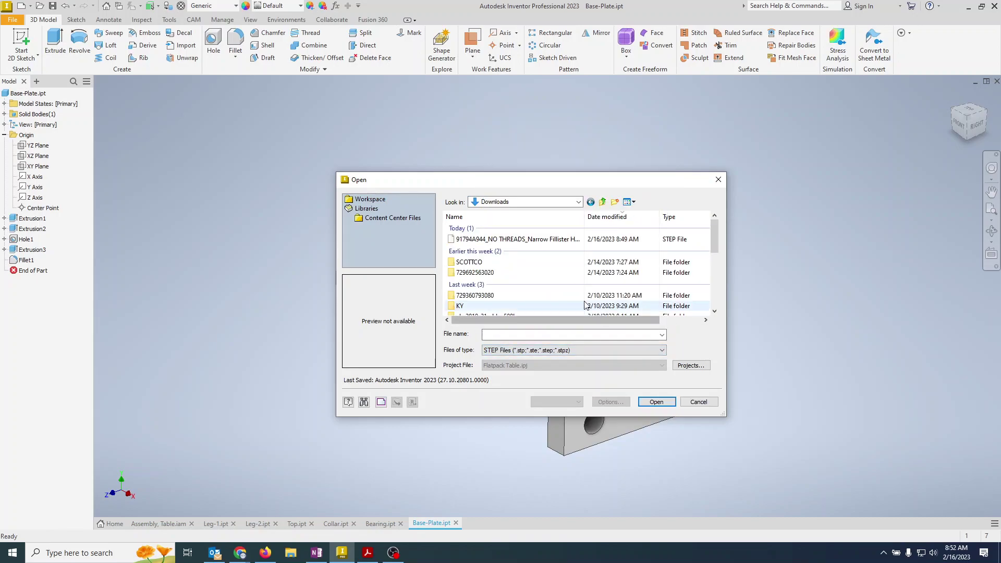
left_click(527, 251)
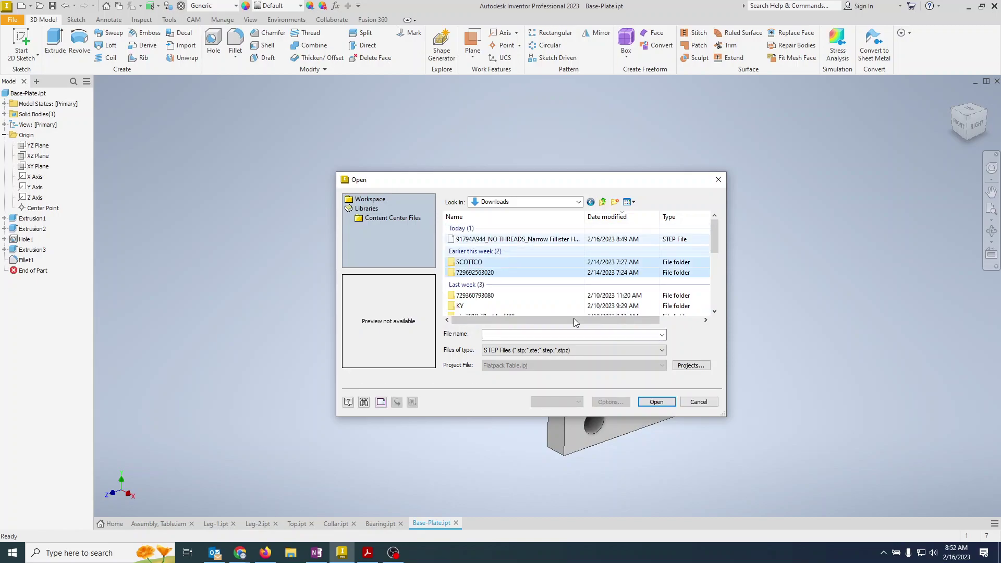
left_click(656, 402)
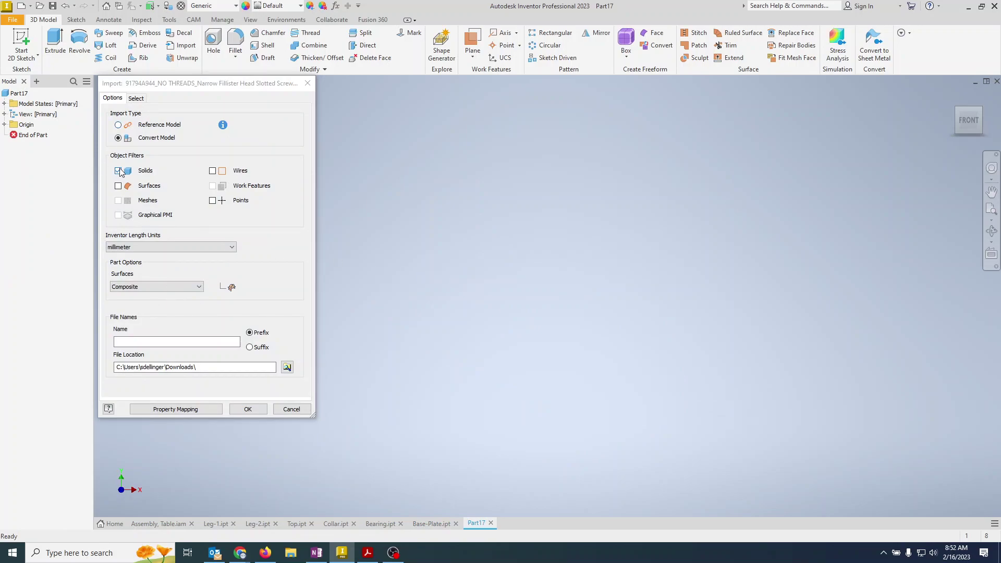
- Import the screw as a converted solid model and orbit it so the slotted head faces front
left_click(249, 409)
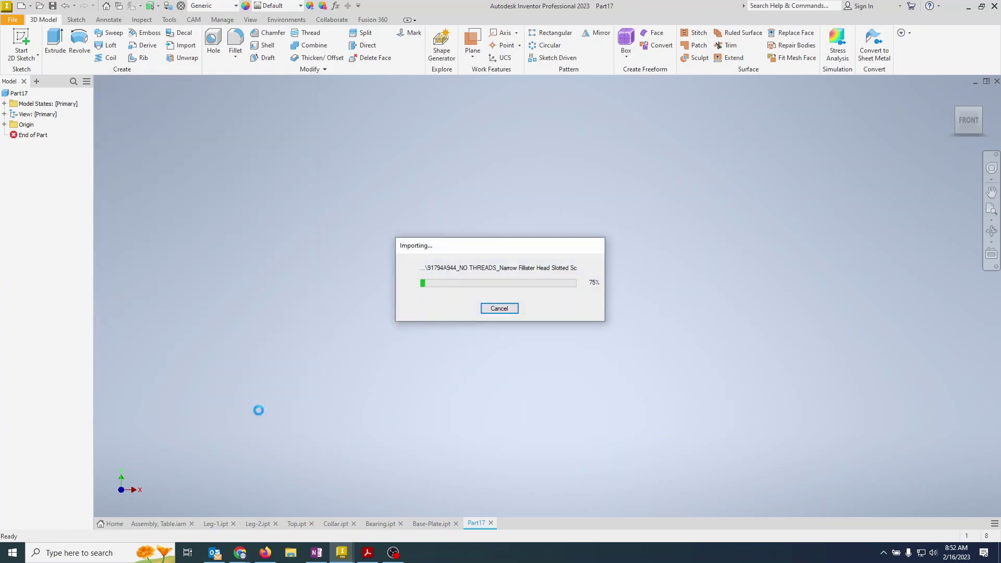
middle_click_drag(334, 341, 608, 326, "shift")
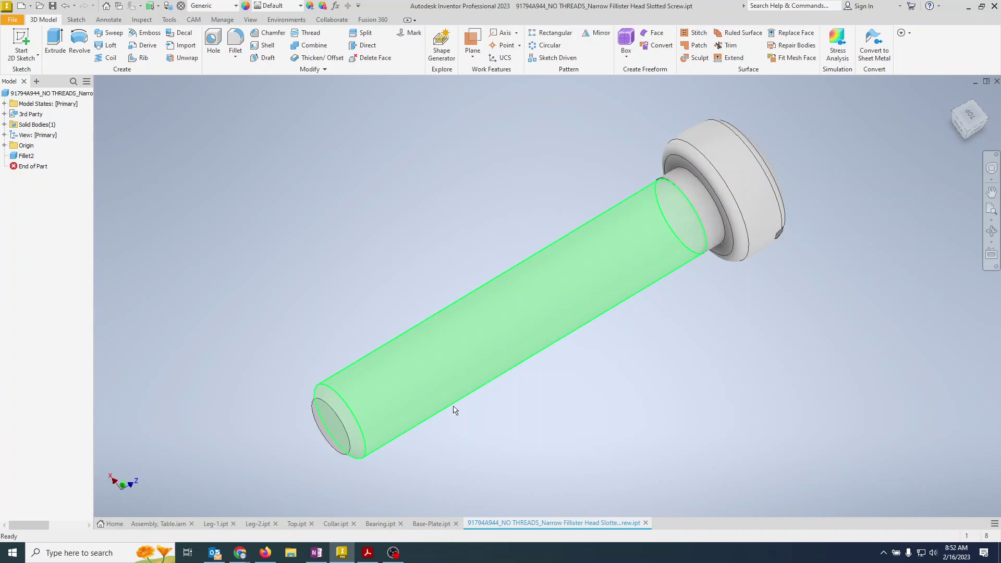
mouse_move(288, 294)
middle_mouse_down("shift")
mouse_move(259, 257)
mouse_move(45, 206)
mouse_move(5, 277)
mouse_move(135, 222)
middle_mouse_up("shift")
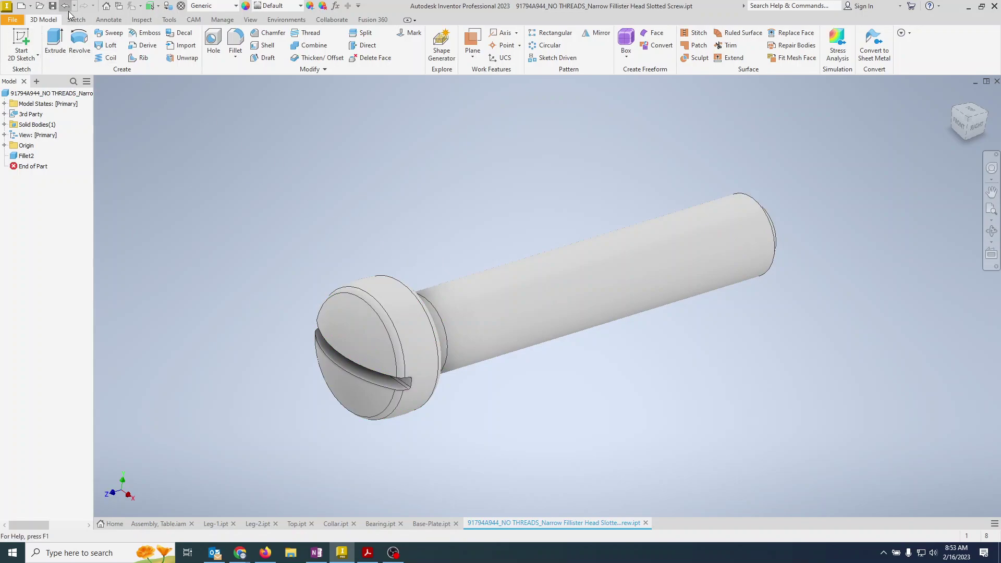
left_click(53, 6)
middle_click_drag(655, 389, 655, 375)
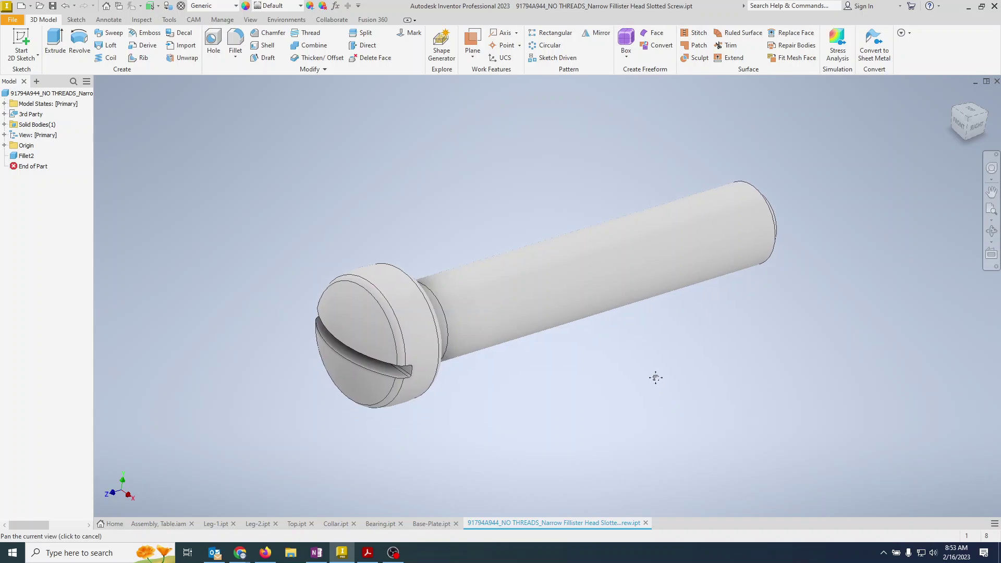
left_click(12, 19)
- Save the part as a new file, browsing to Documents > Inventor > Flatpack Table
left_click(38, 132)
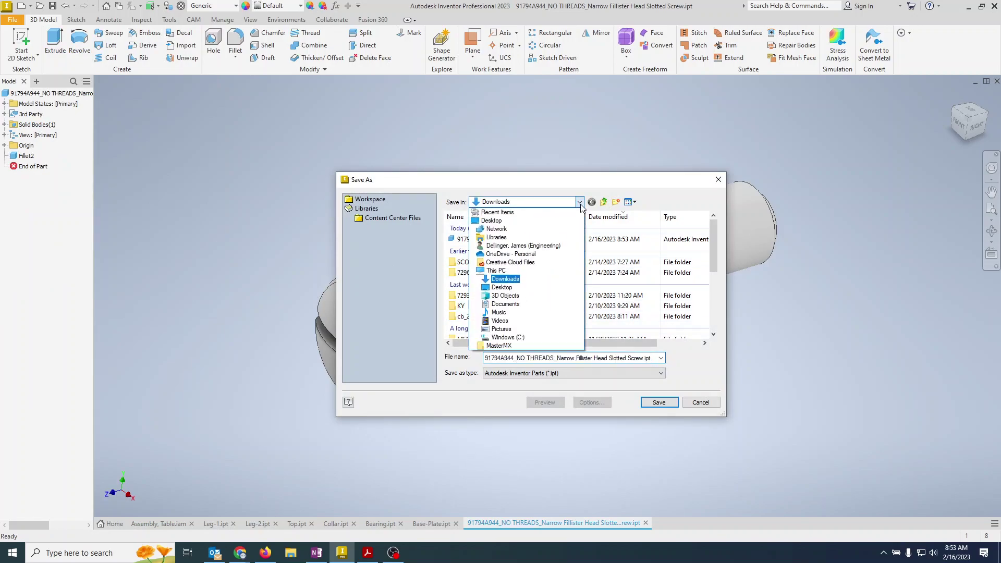
left_click(519, 305)
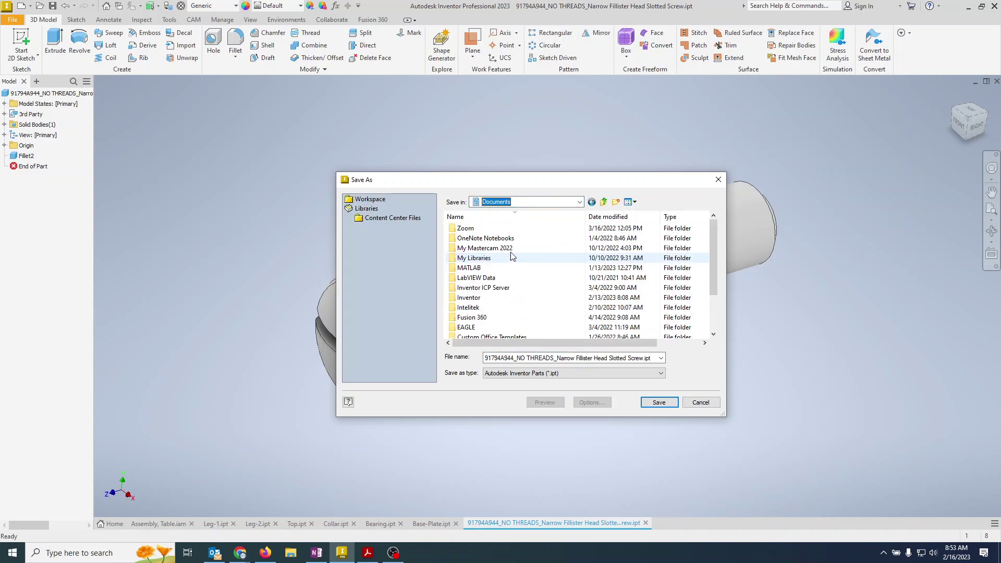
double_click(470, 299)
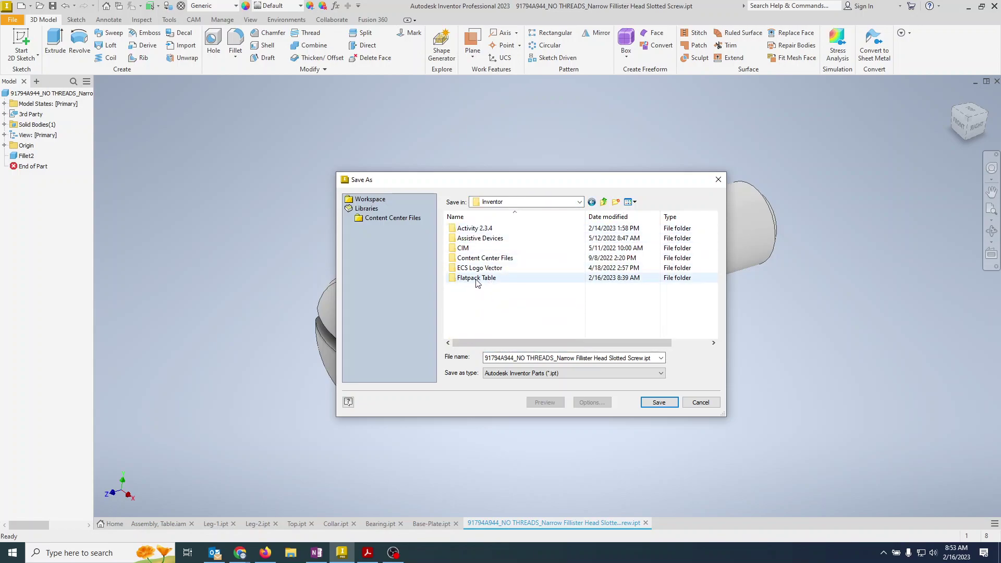
double_click(476, 278)
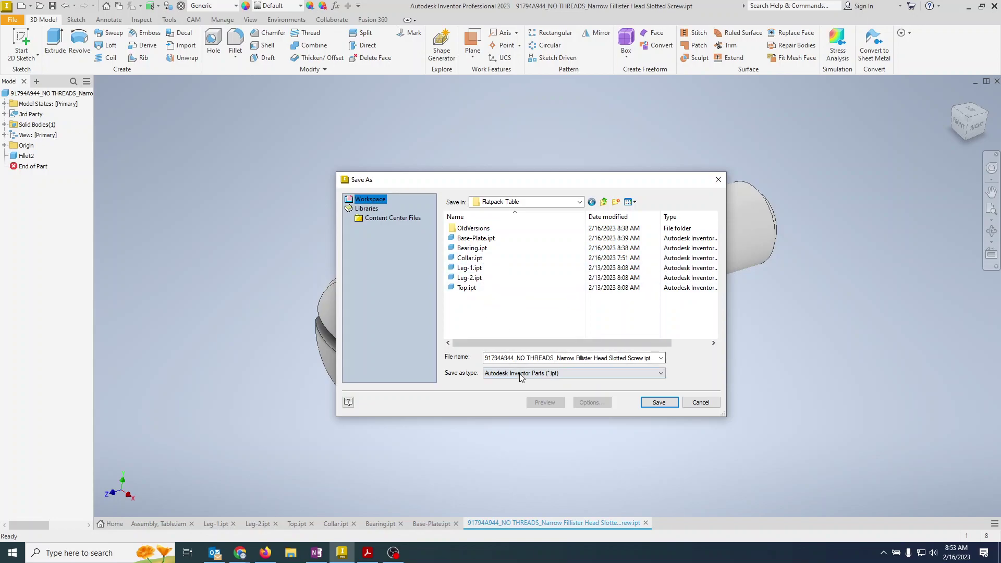
- Rename the file 'Screw 3/8-2 inch long Narrow Fillister Head Slotted.ipt' and attempt saving
left_click(502, 361)
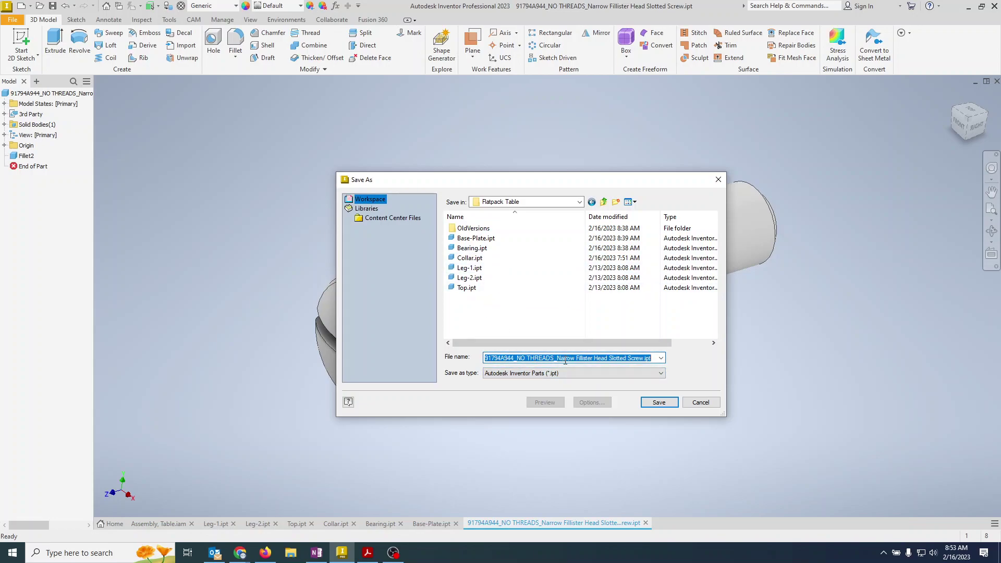
left_click_drag(560, 358, 485, 358)
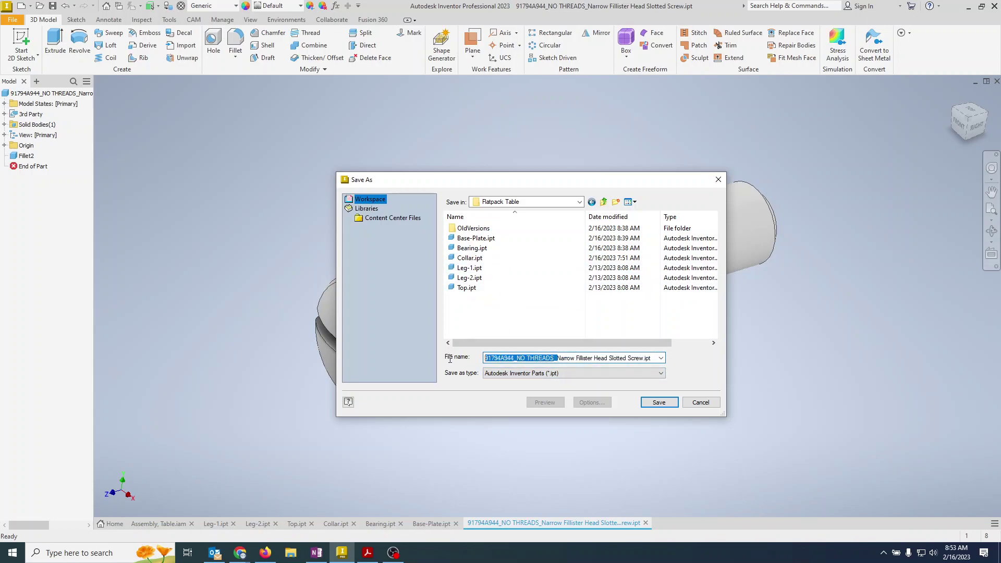
type("Screw-")
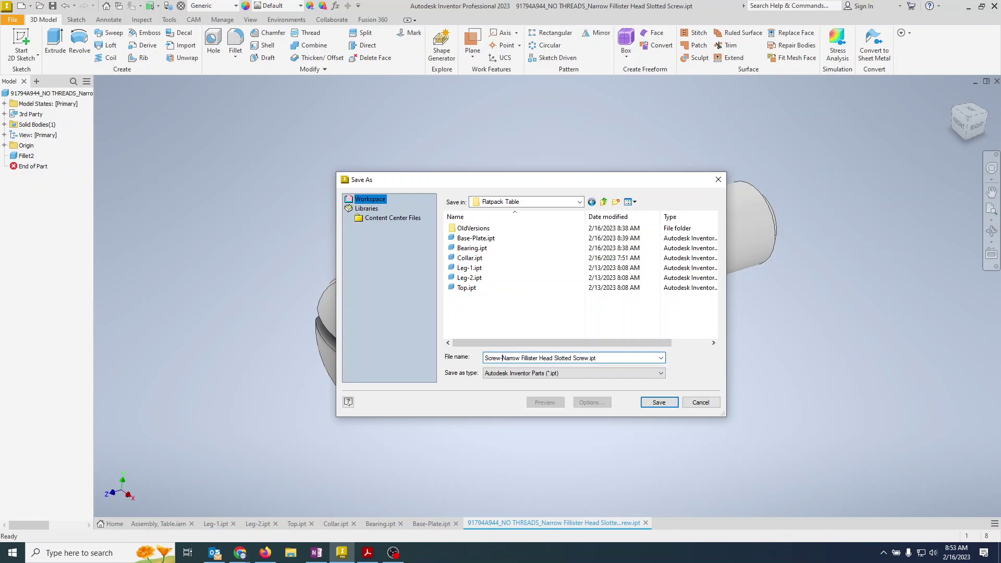
type("3/8-2")
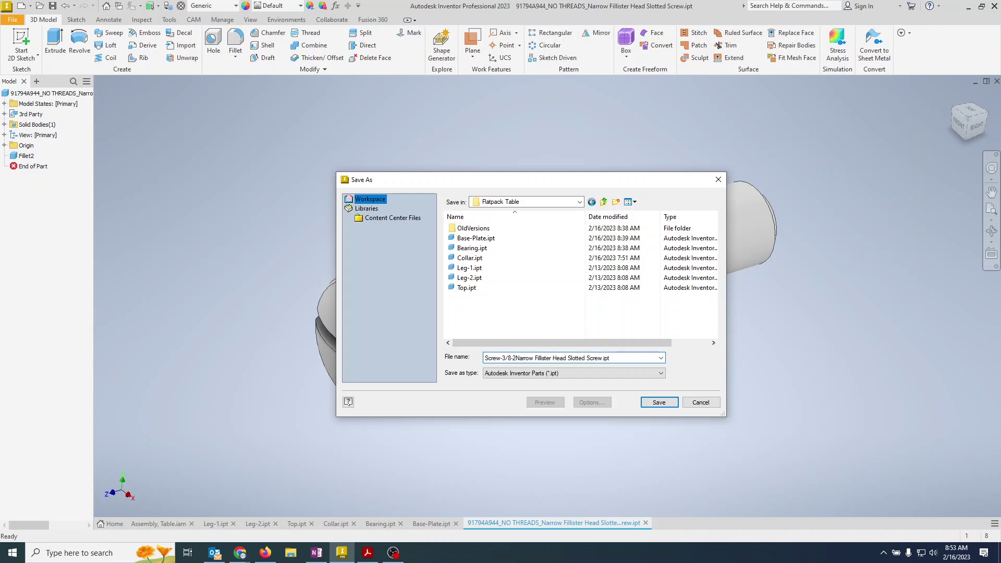
type("L")
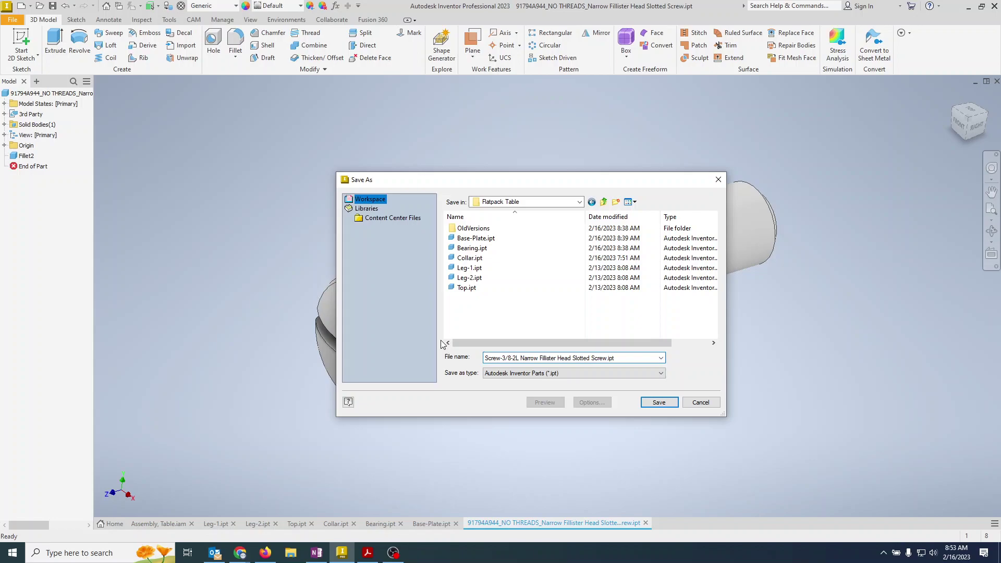
key("BackSpace")
key("BackSpace")
type("inch")
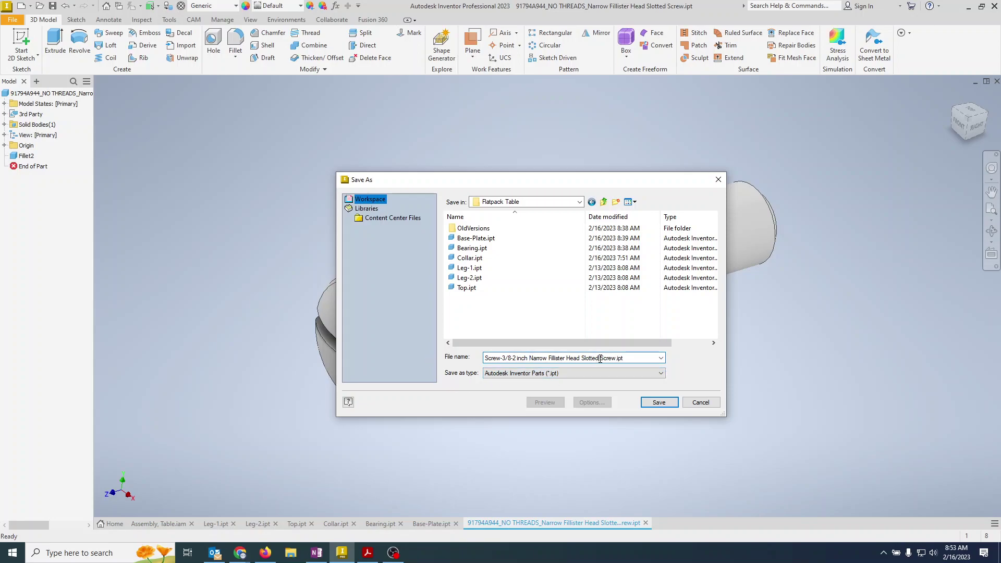
left_click_drag(601, 359, 617, 359)
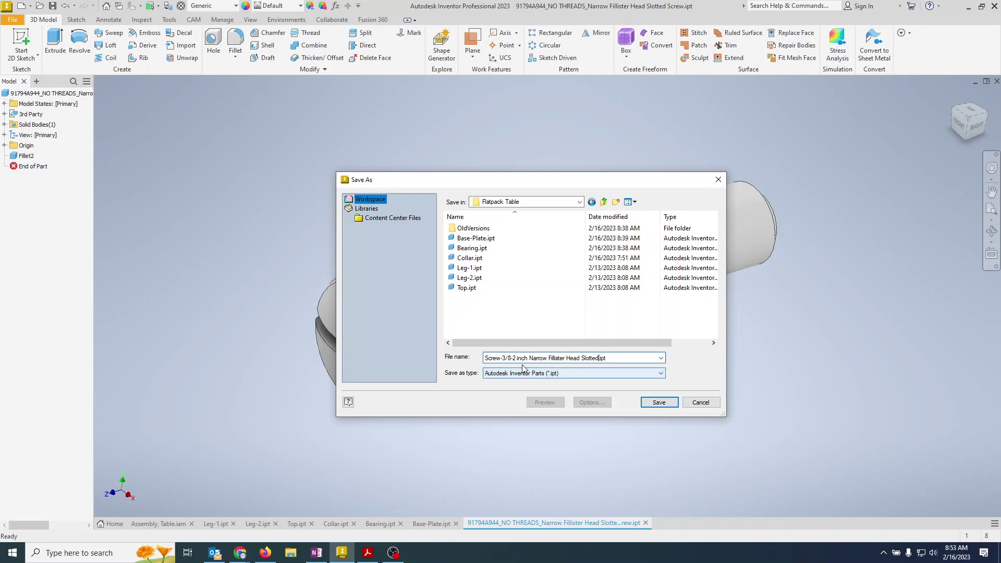
left_click(503, 359)
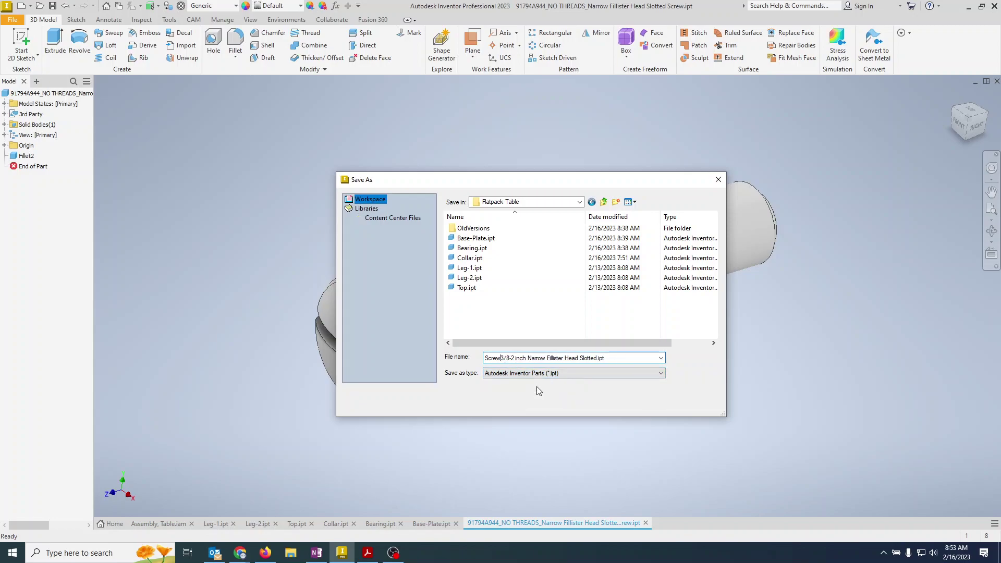
key("BackSpace")
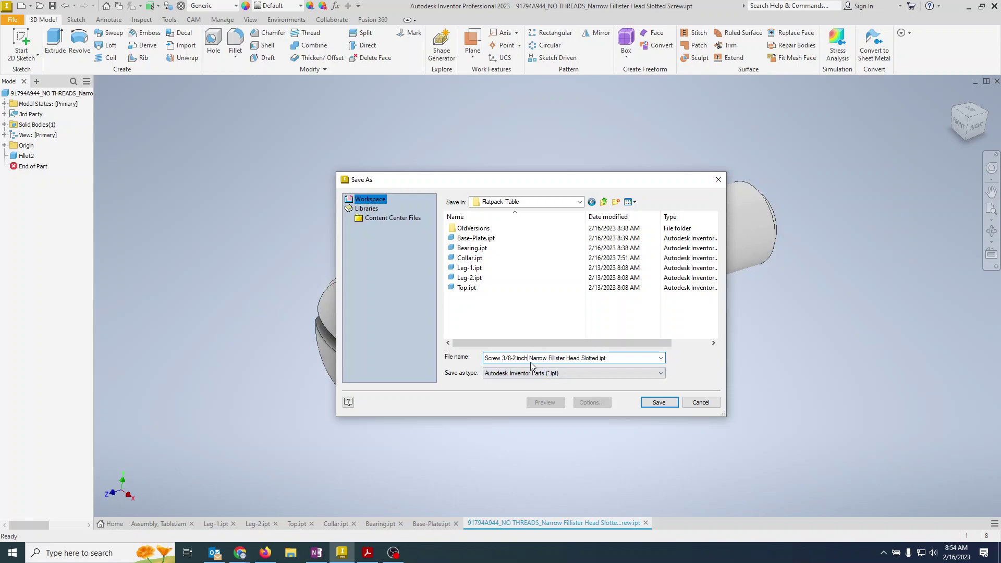
left_click(529, 358)
type("long")
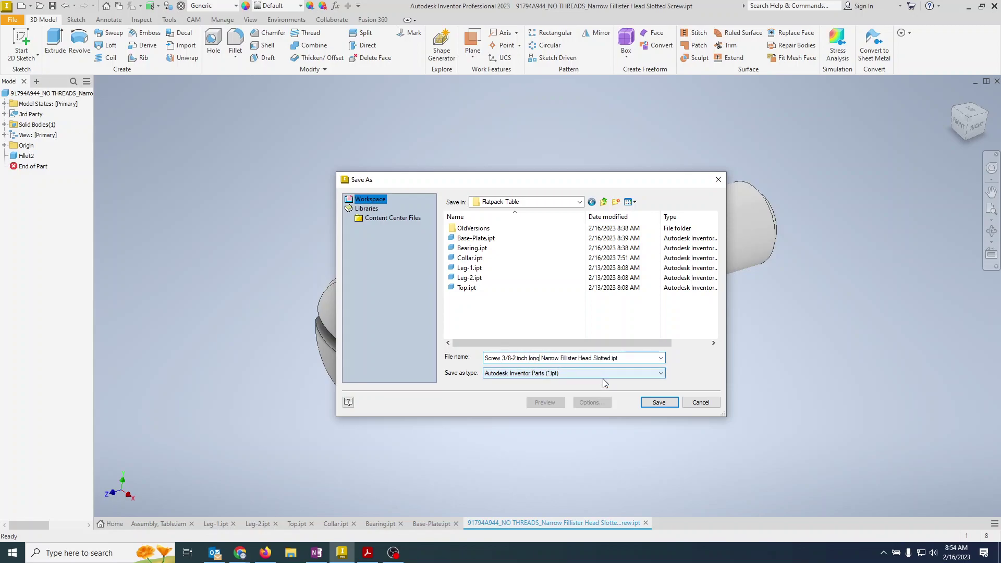
left_click(669, 407)
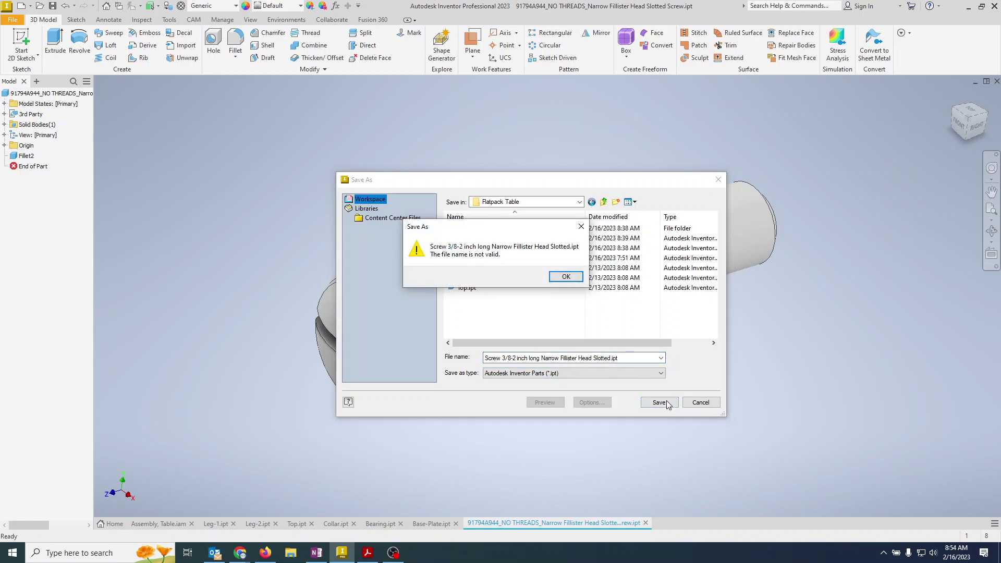
- Dismiss the invalid-name warning, retype the hyphen after 3/8, remove 'Head', and retry saving
left_click(565, 276)
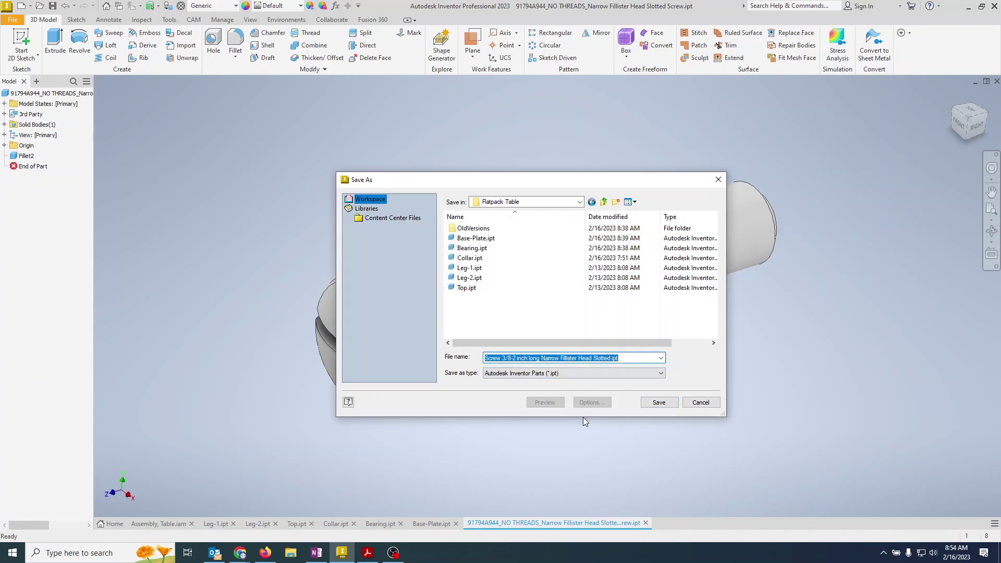
left_click(513, 359)
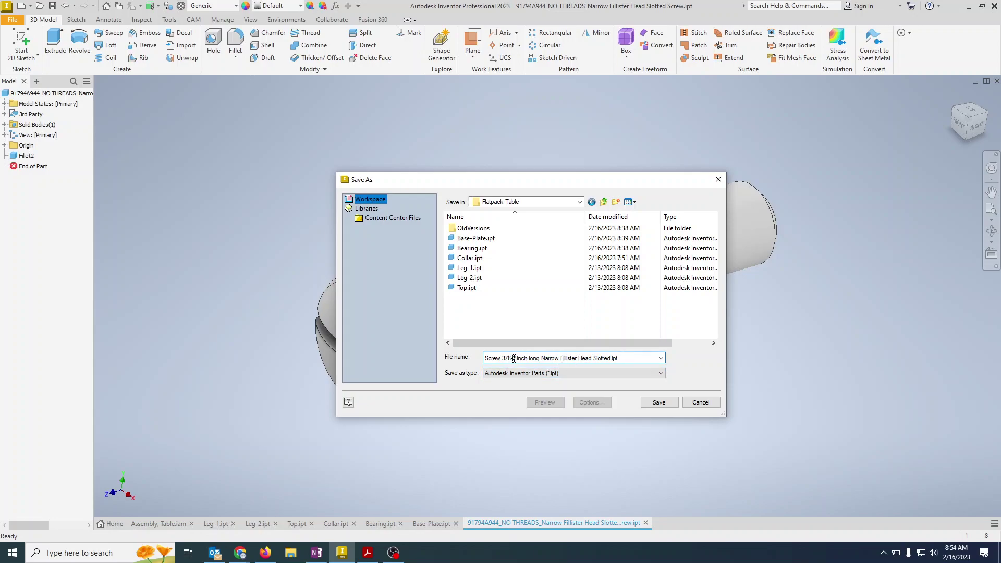
left_click(513, 359)
key("BackSpace")
type("-")
left_click_drag(579, 359, 593, 359)
key("BackSpace")
key("BackSpace")
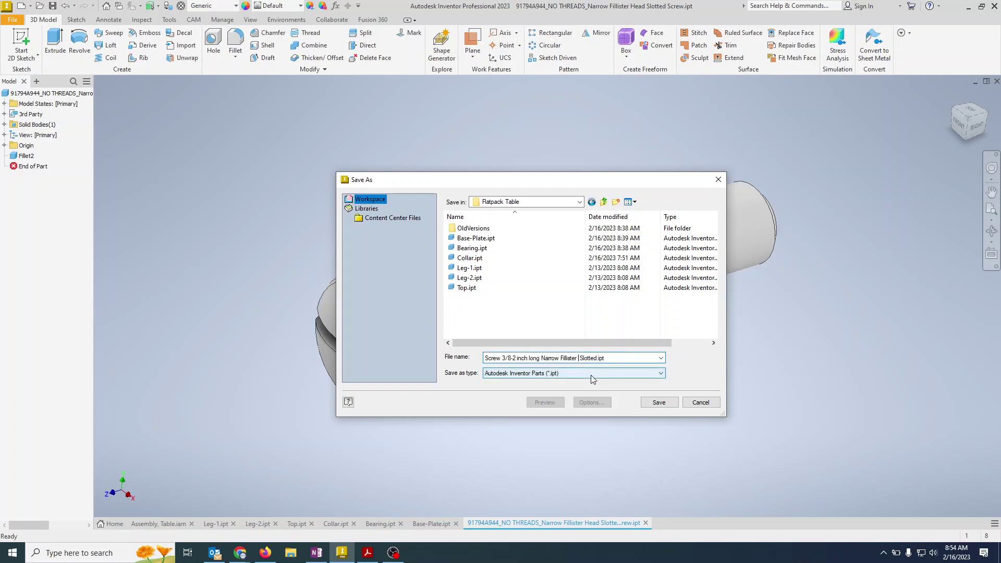
left_click(660, 402)
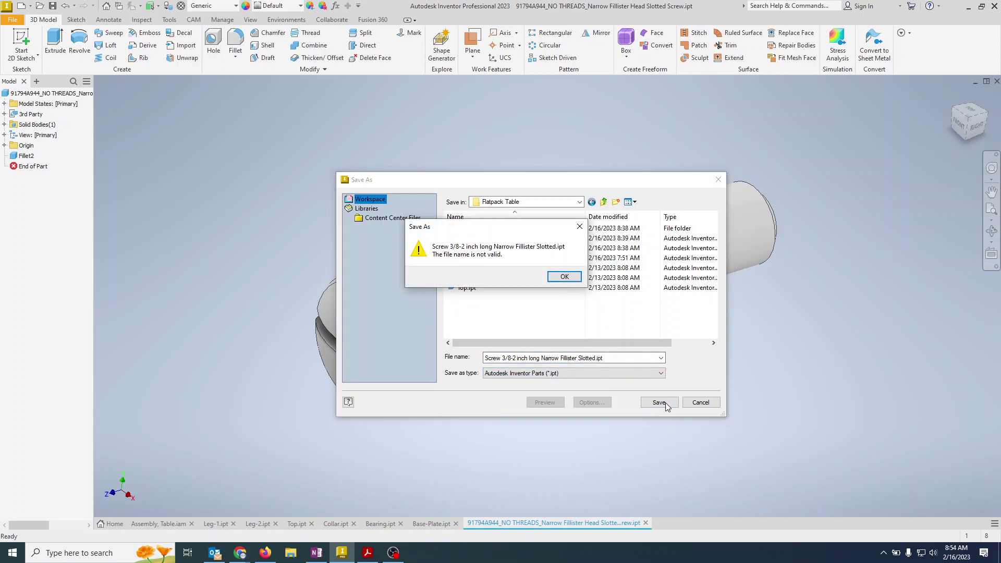
- Dismiss the warning again, remove 'Narrow' from the name, and retry saving
left_click(564, 277)
left_click(542, 359)
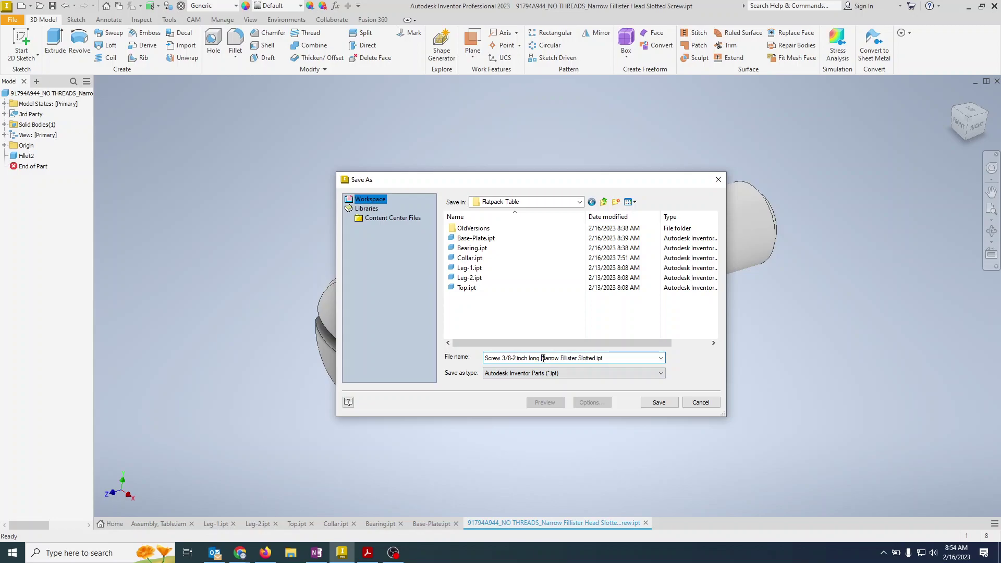
double_click(543, 358)
key("BackSpace")
key("BackSpace")
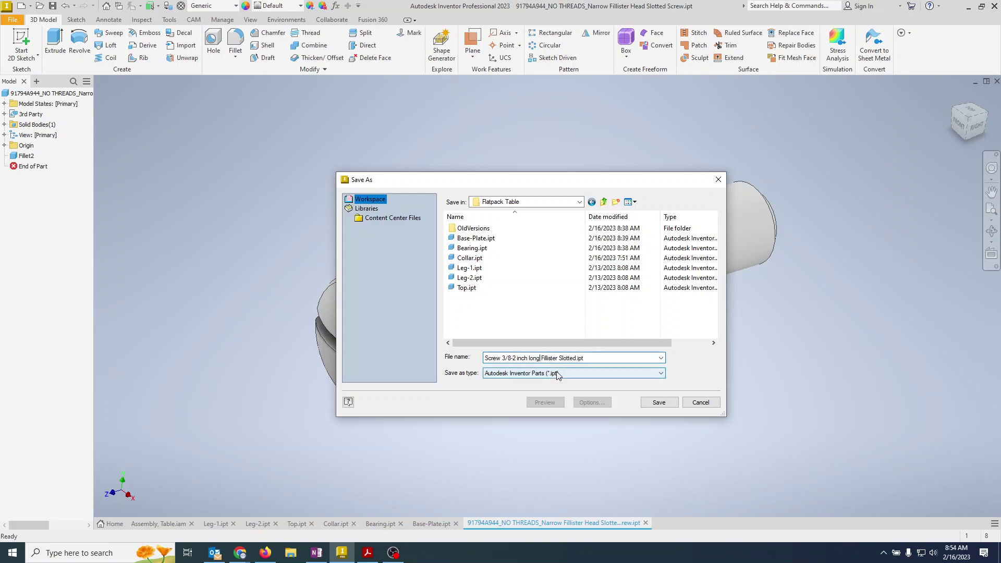
left_click(659, 402)
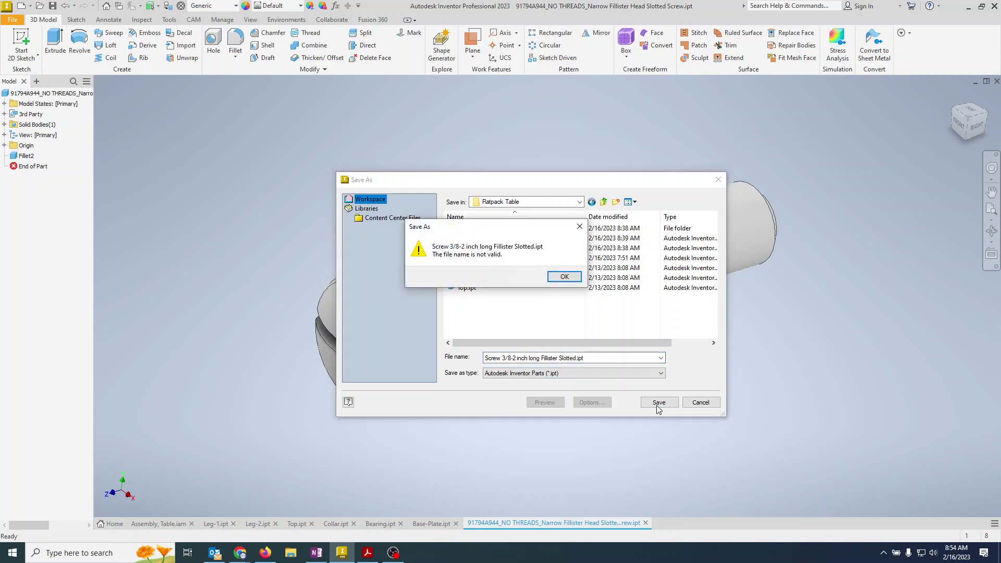
- Replace 3/8 with .375 and save as 'Screw .375-2 inch long Fillister Slotted.ipt'
left_click(565, 276)
left_click(505, 358)
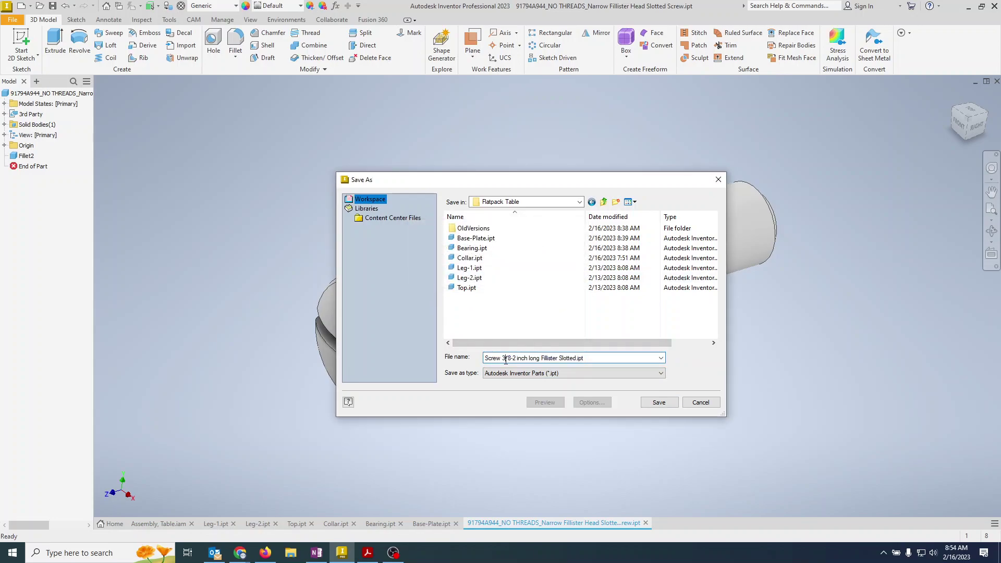
left_click_drag(502, 359, 509, 359)
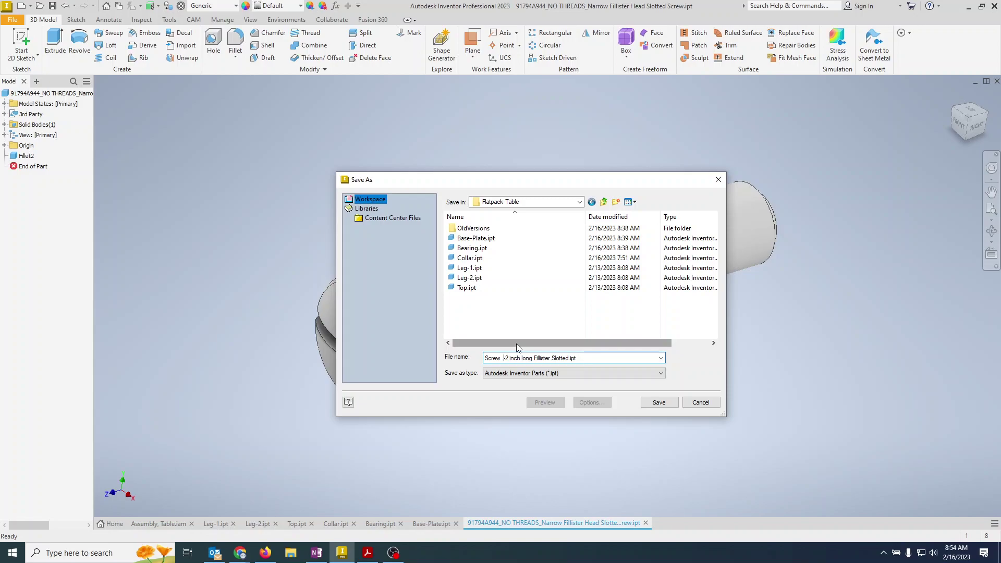
type(".375")
key("BackSpace")
type("5-")
left_click(658, 403)
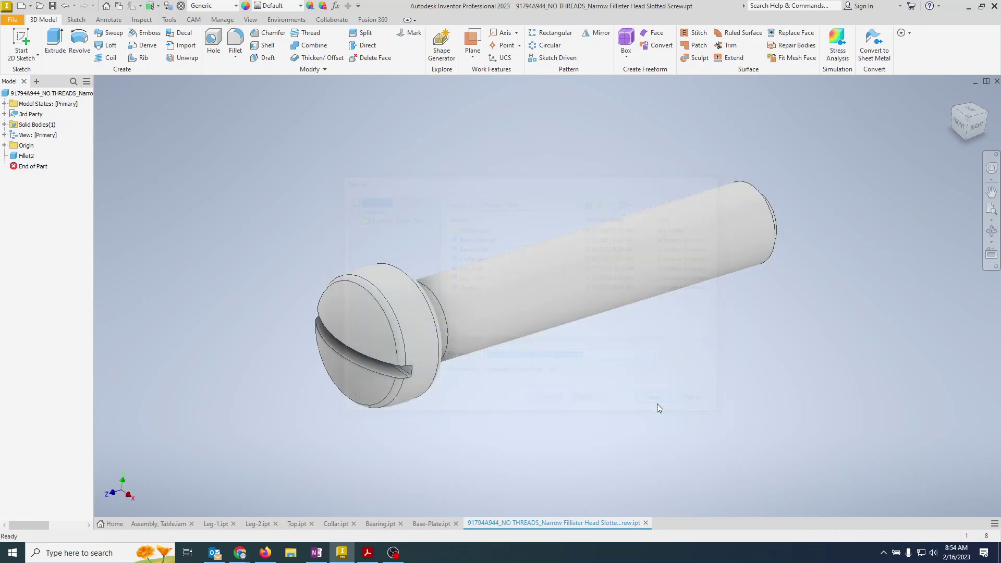